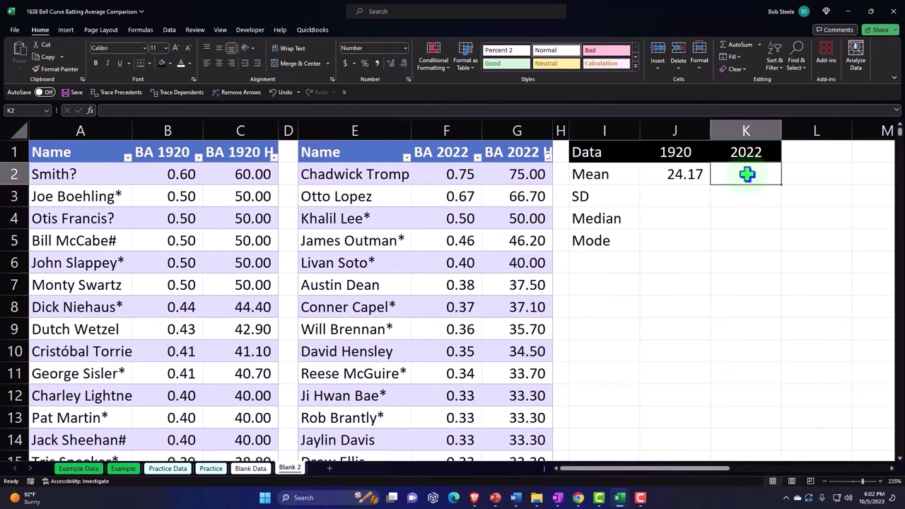
- Add the header "Difference" in L1 and give it a black fill with white text like the neighbouring headers
left_click(793, 147)
type("Diff")
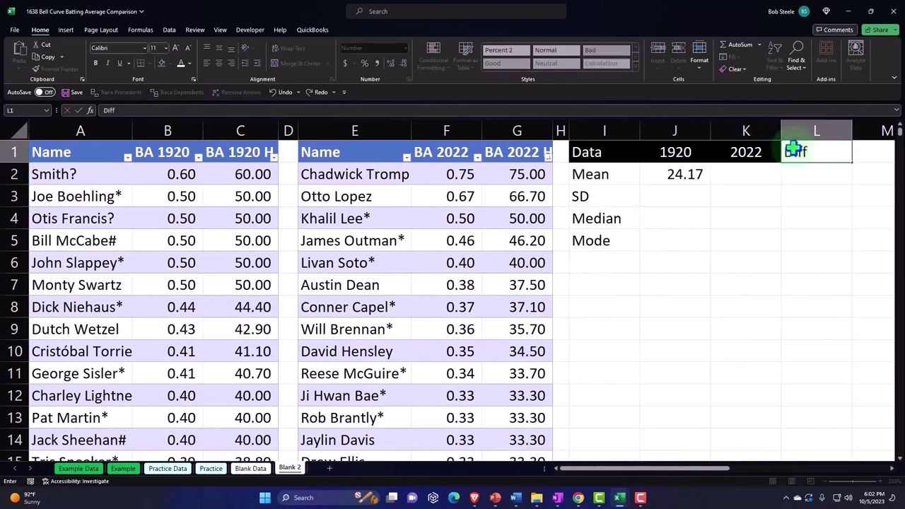
type("erence")
key("Return")
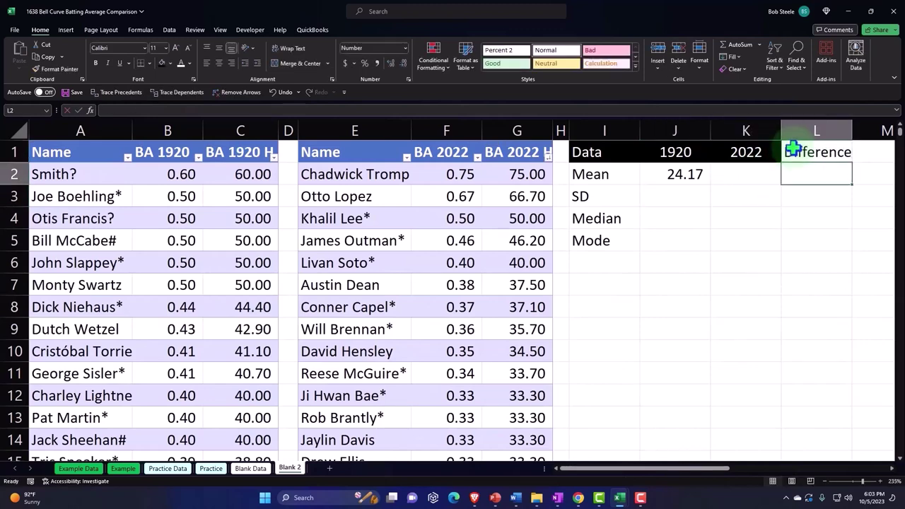
left_click(794, 147)
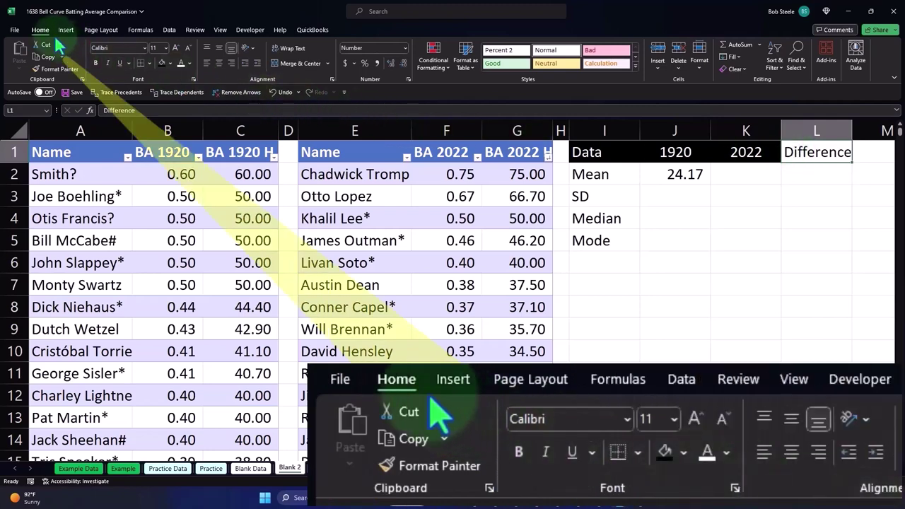
left_click(161, 63)
left_click(179, 63)
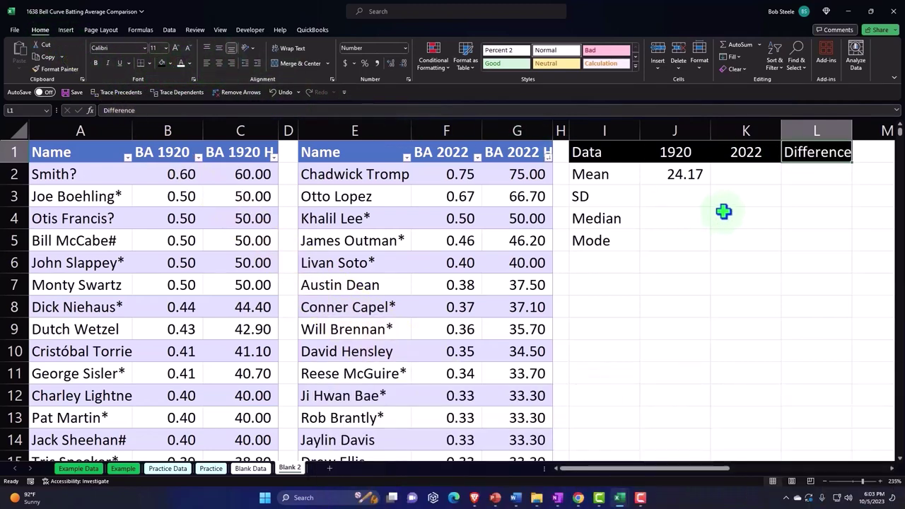
- Calculate the 2022 mean in K2 with AVERAGE over the whole BA 2022 H column of Table10
left_click(741, 180)
type("=avera")
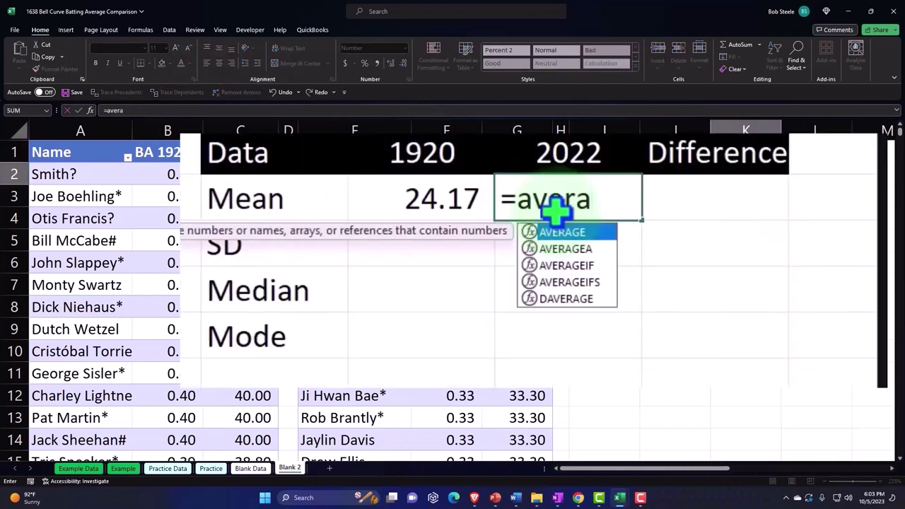
key("Tab")
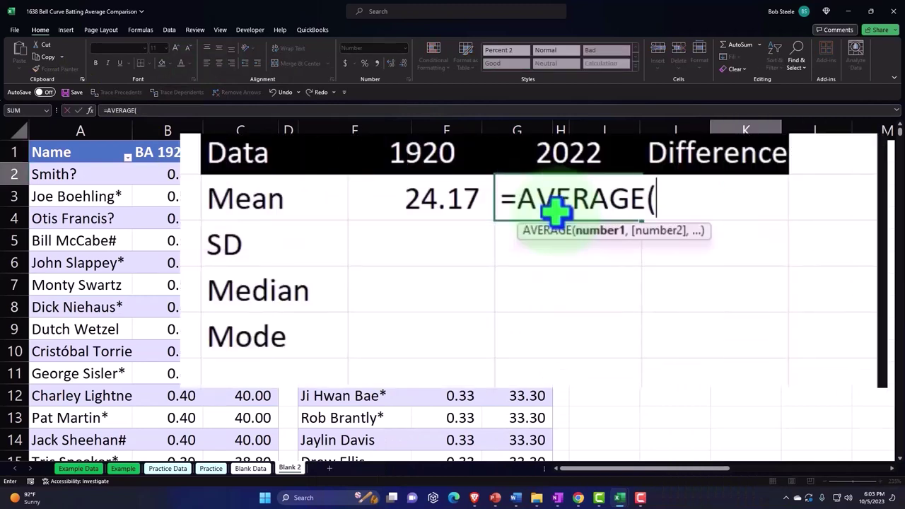
key("Left")
key("Left")
key("Left")
key("Left")
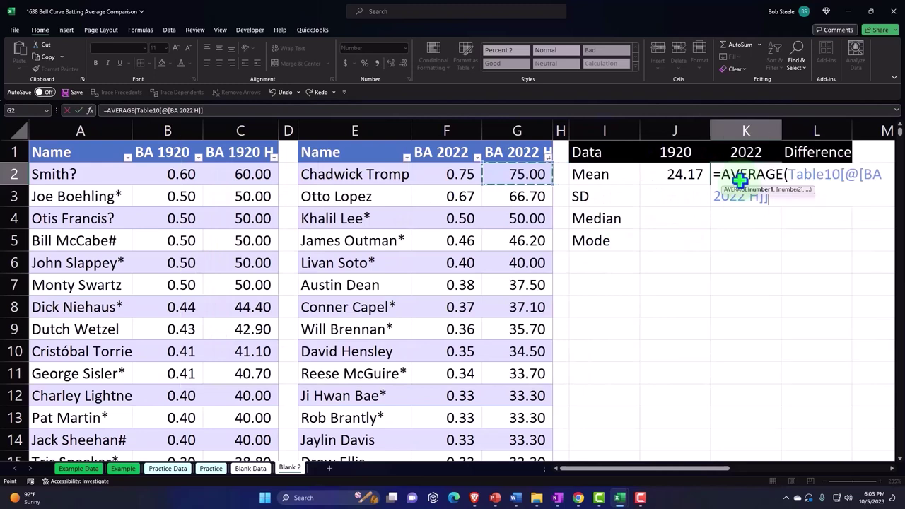
key("ctrl+shift+Down")
key("Return")
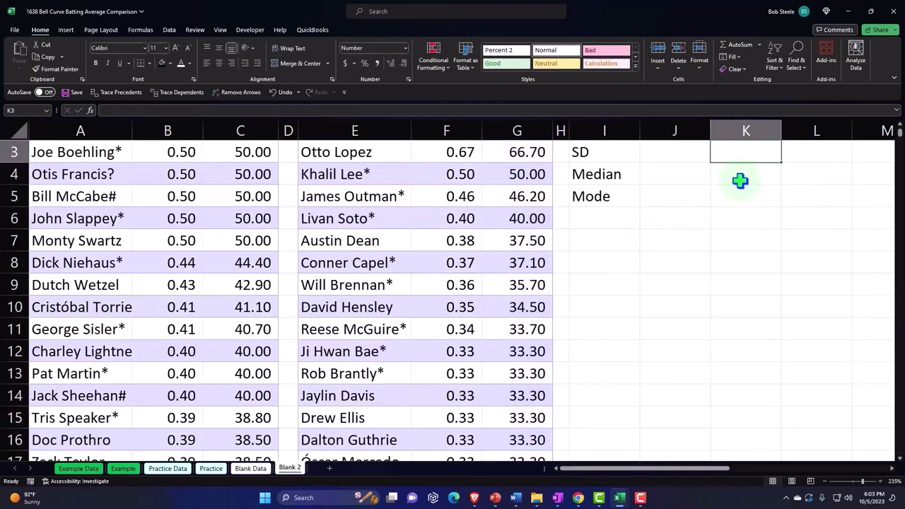
- Calculate the difference between the 1920 and 2022 means in L2 with the formula =J2-K2
left_click(805, 176)
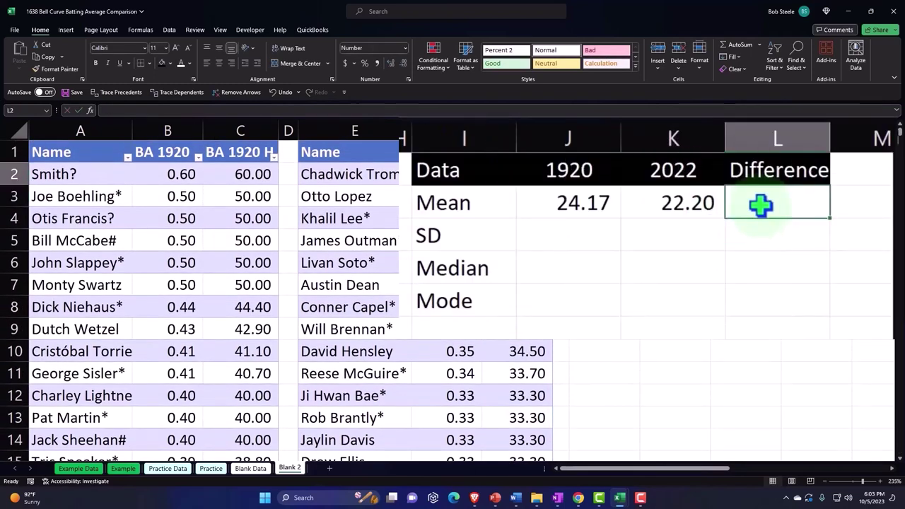
type("=")
key("Left")
key("Left")
type("-")
key("Left")
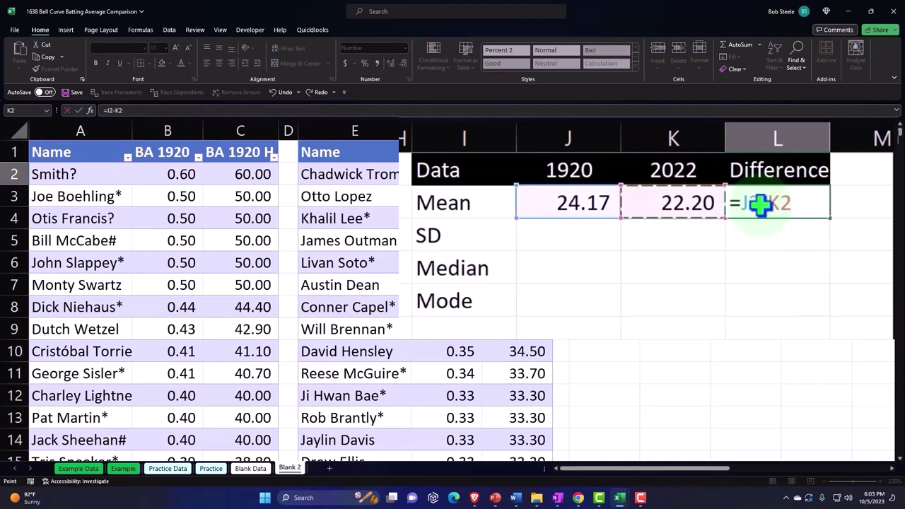
key("Return")
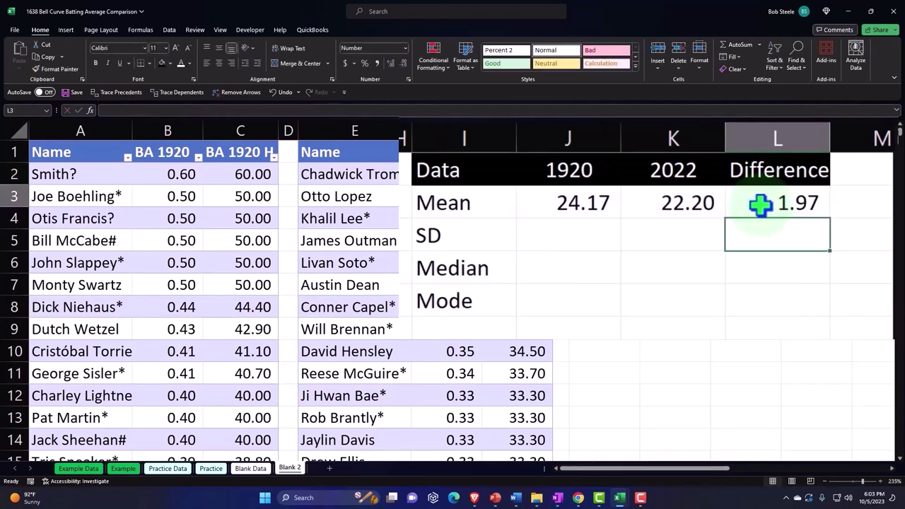
- Calculate the 1920 standard deviation in J3 with STDEV.P over the whole BA 1920 H column of Table9
key("Left")
key("Left")
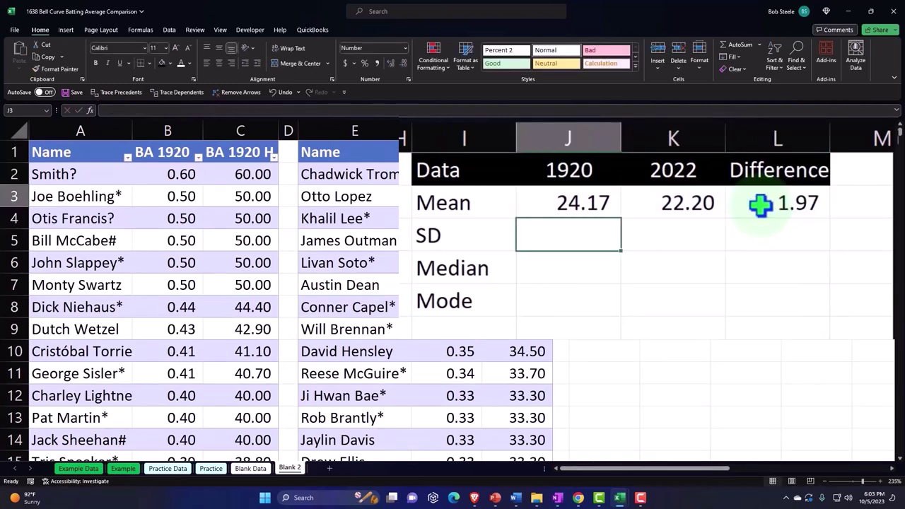
type("=stan")
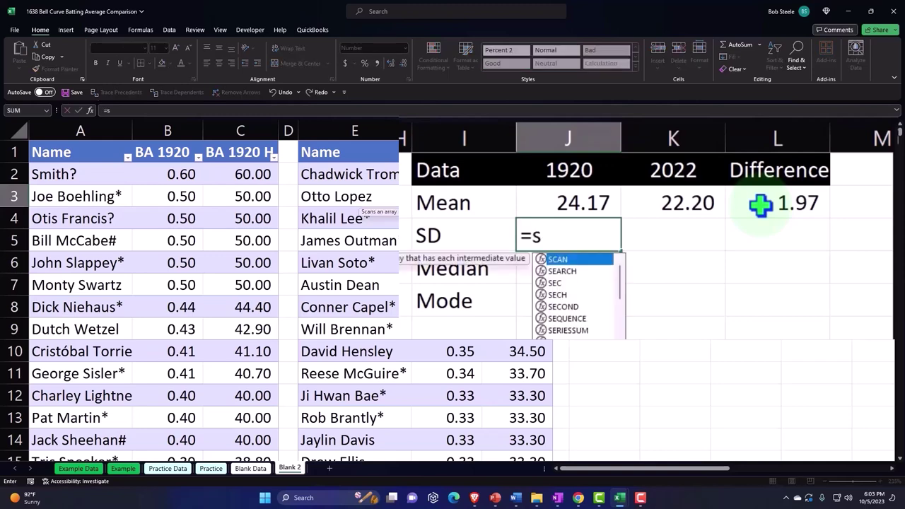
key("BackSpace")
key("BackSpace")
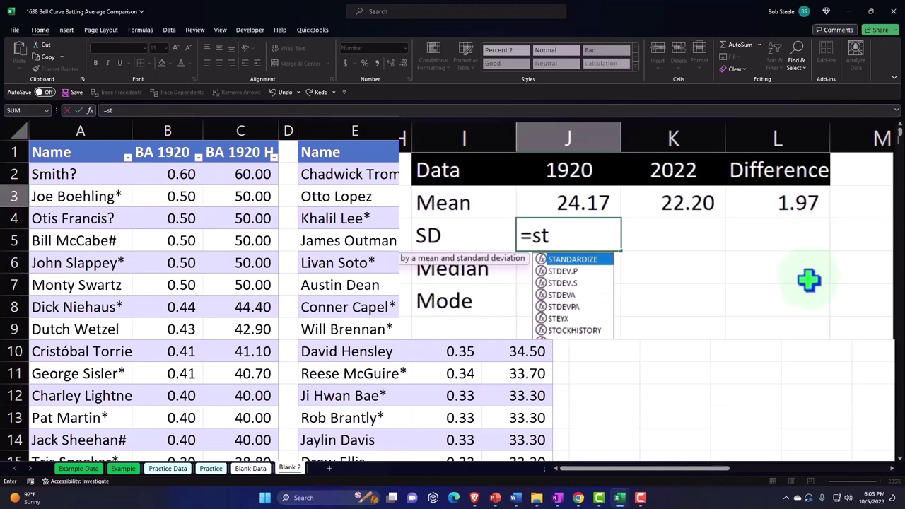
left_click(564, 273)
double_click(564, 273)
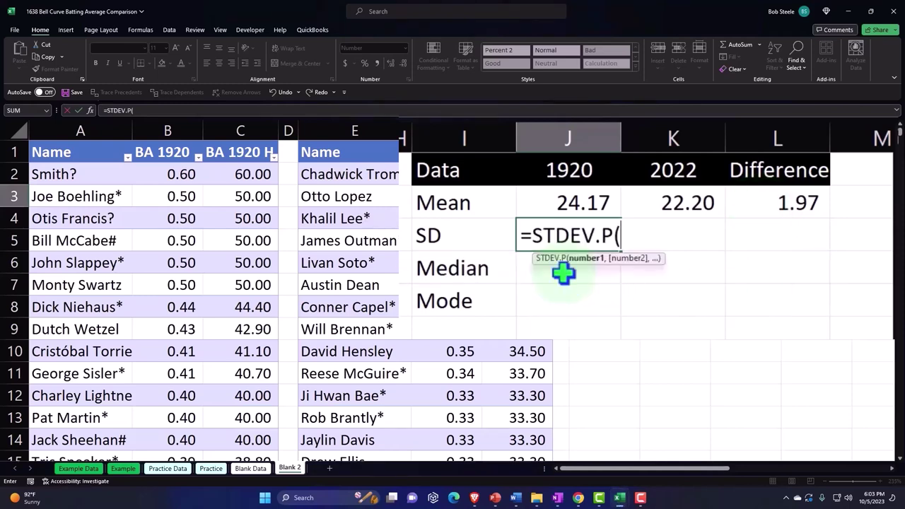
left_click(223, 180)
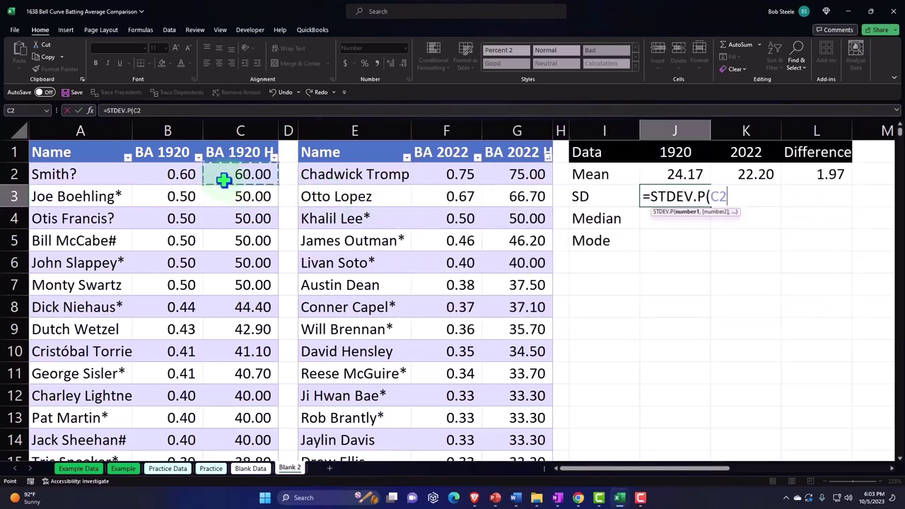
key("ctrl+shift+Down")
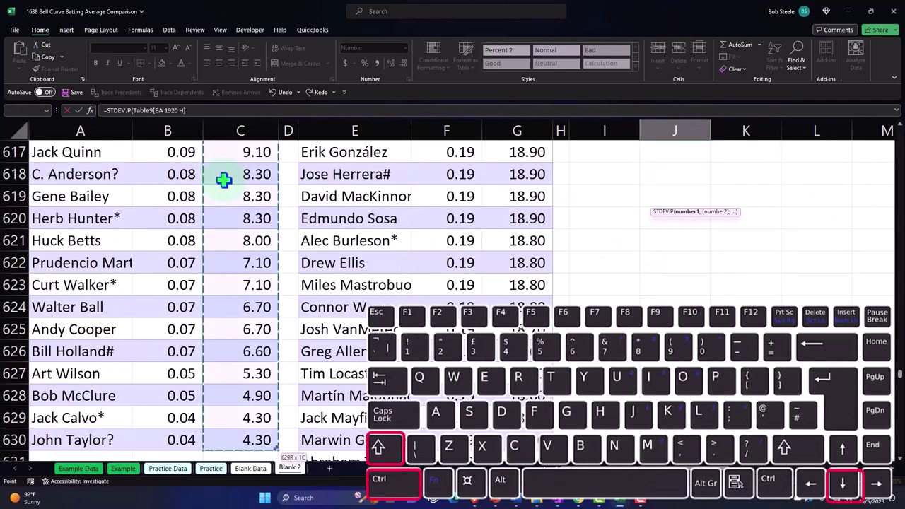
key("Return")
scroll(495, 233, "up", 1)
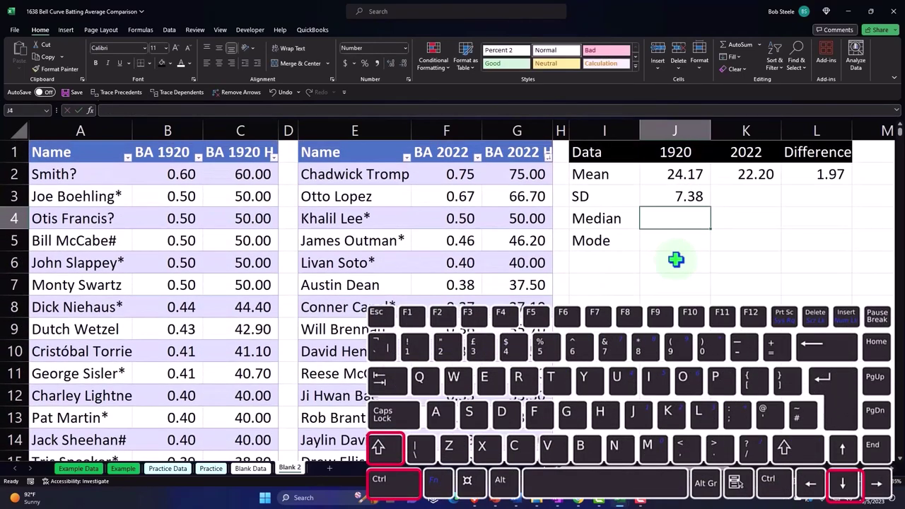
- Calculate the 2022 standard deviation in K3 with STDEV.P over the whole BA 2022 H column of Table10
left_click(741, 198)
type("=st")
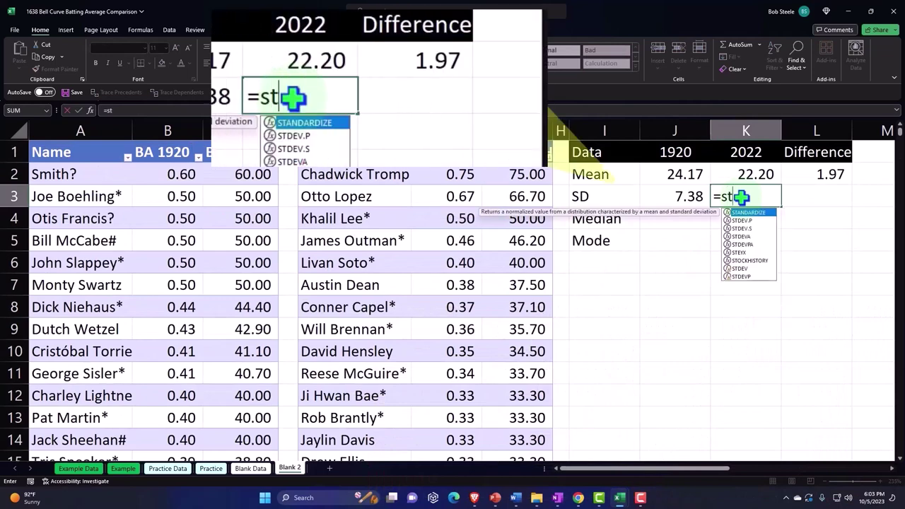
key("Down")
key("Tab")
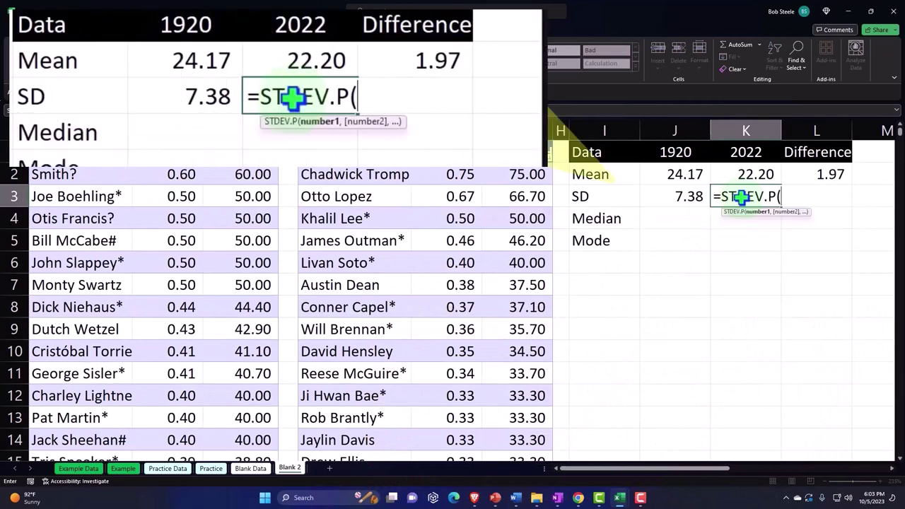
left_click(540, 176)
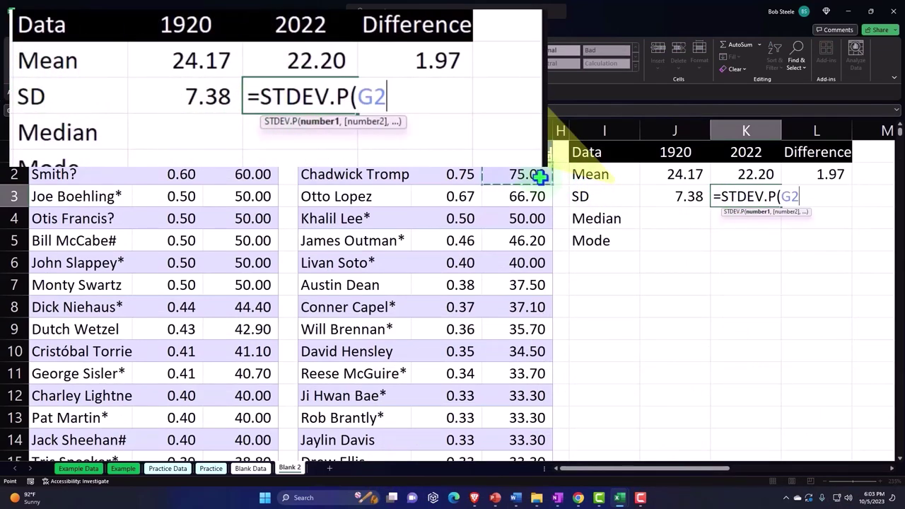
key("ctrl+shift+Down")
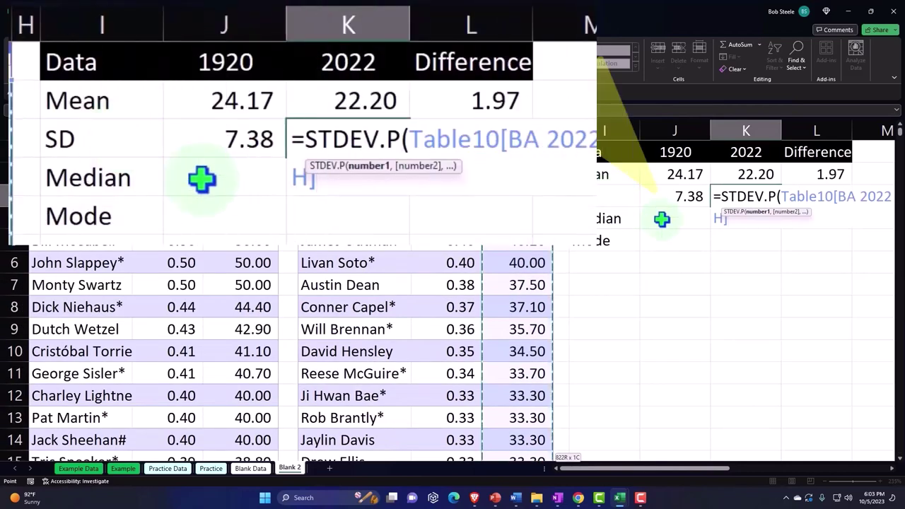
key("Return")
- Calculate the difference between the two standard deviations in L3 with the formula =J3-K3
key("Up")
key("Right")
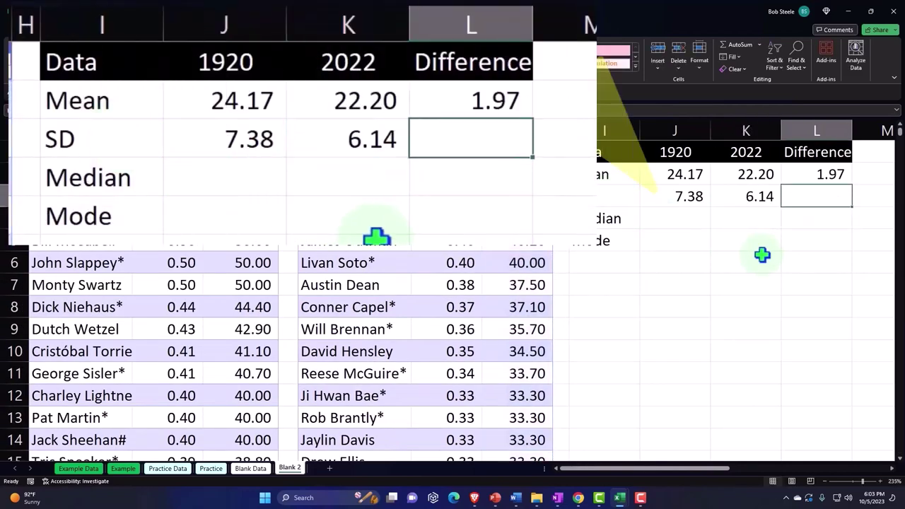
type("=")
key("Left")
key("Left")
type("-")
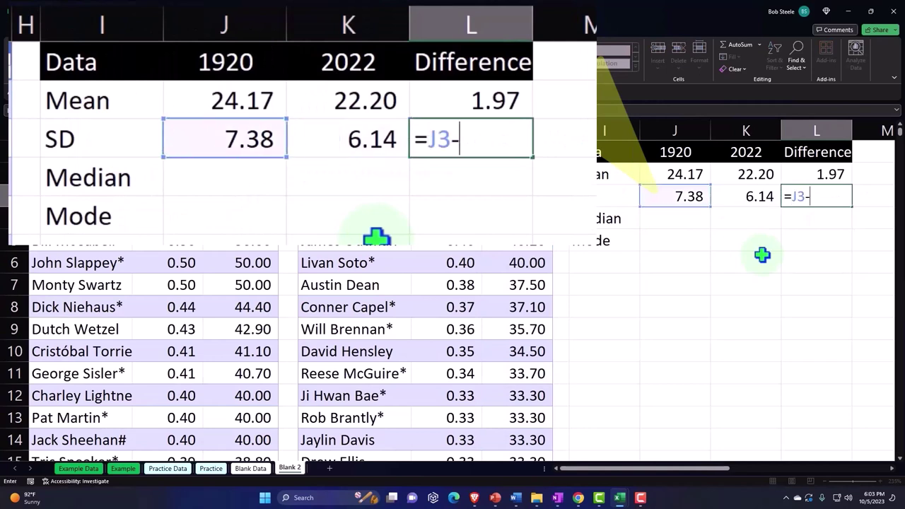
key("Left")
key("Return")
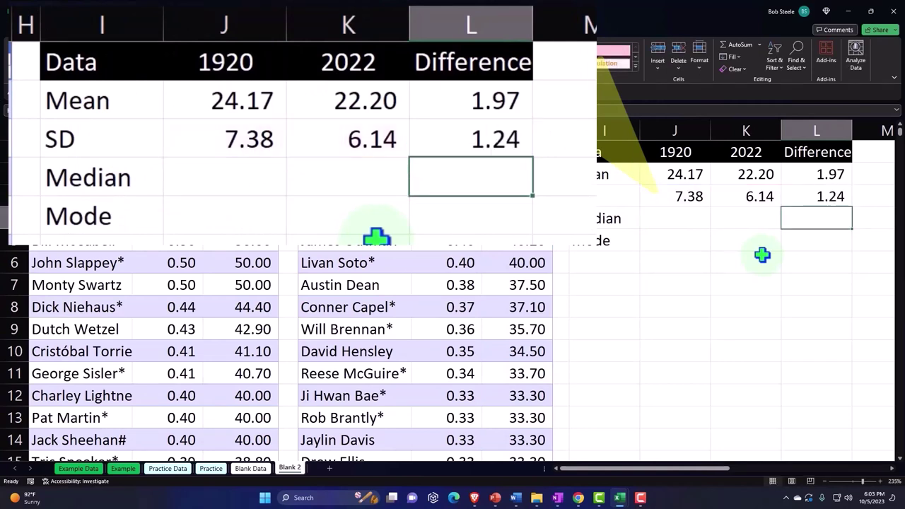
- Calculate the 1920 median in J4 with MEDIAN over the whole BA 1920 H column of Table9
key("Left")
key("Left")
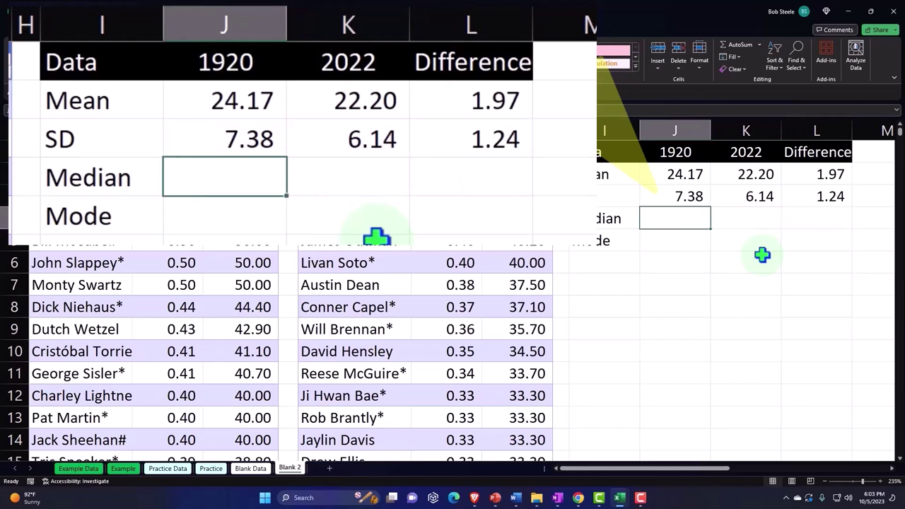
type("+me")
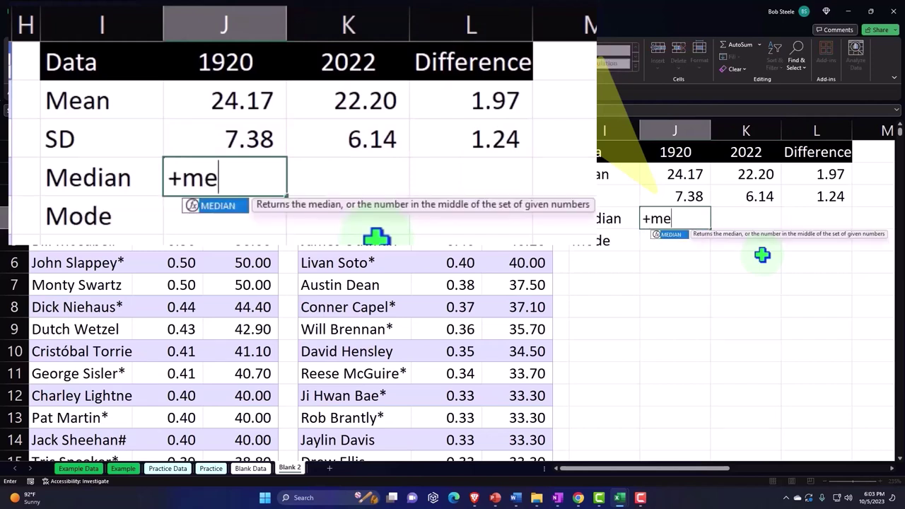
key("Tab")
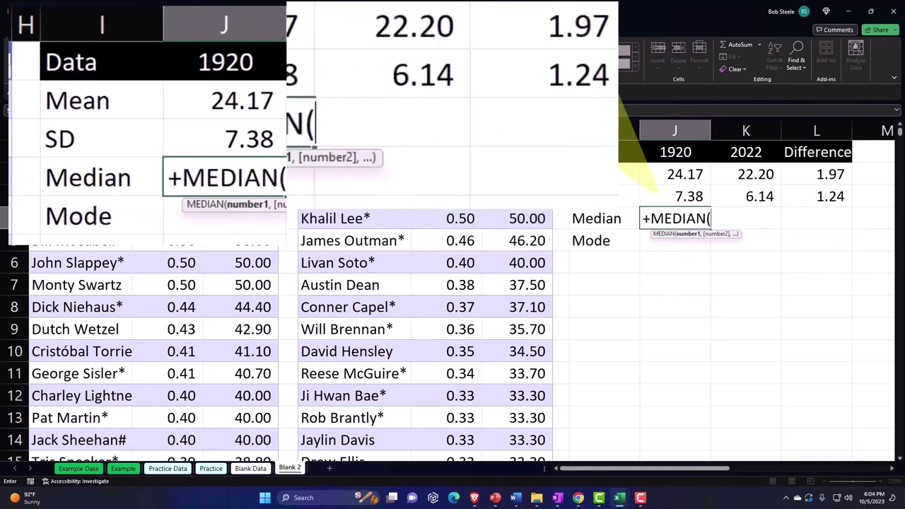
left_click(182, 174)
key("ctrl+shift+Down")
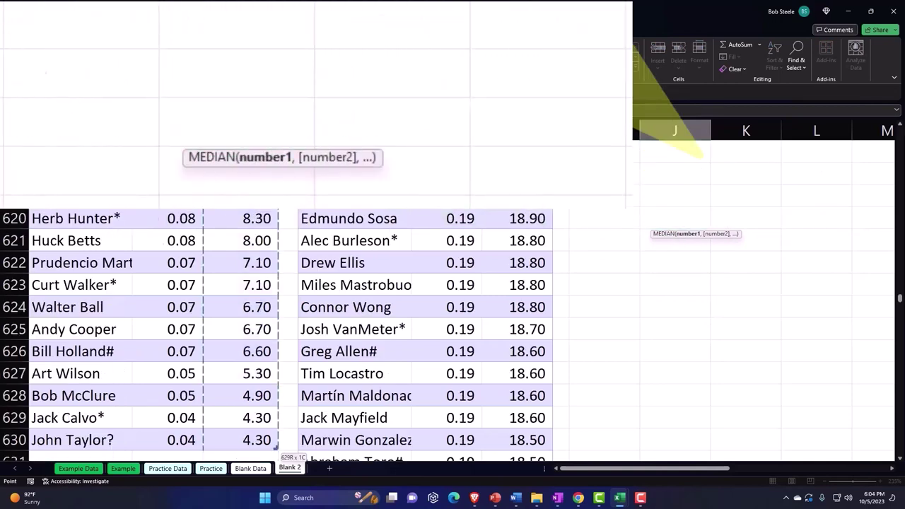
key("ctrl+BackSpace")
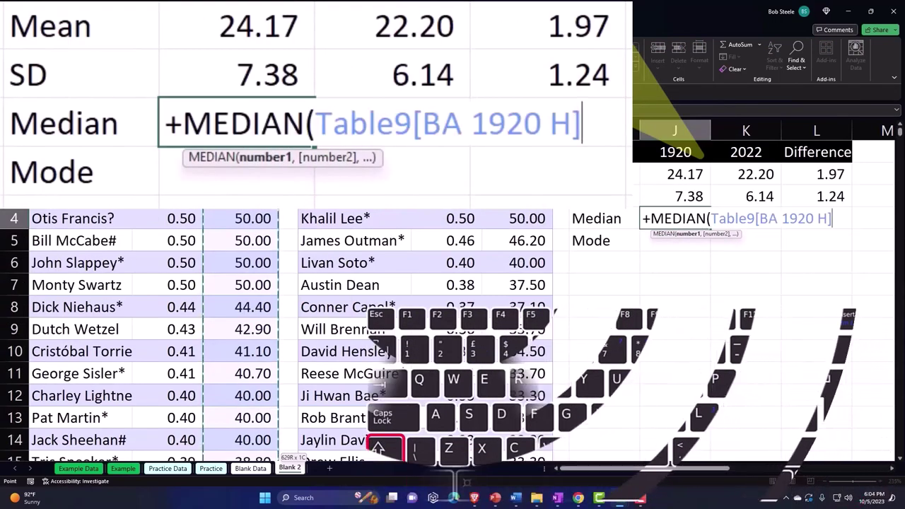
key("Return")
- Calculate the 2022 median in K4 with MEDIAN over the whole BA 2022 H column of Table10
key("Right")
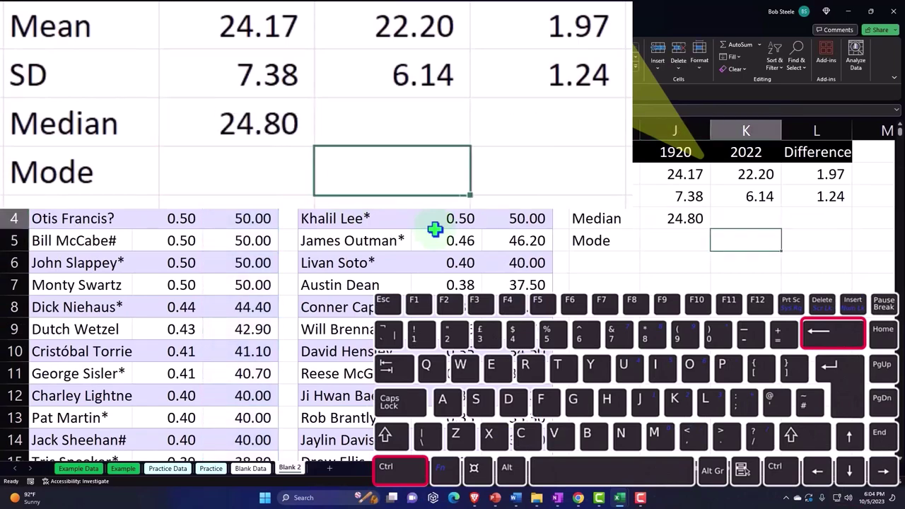
key("Up")
key("Left")
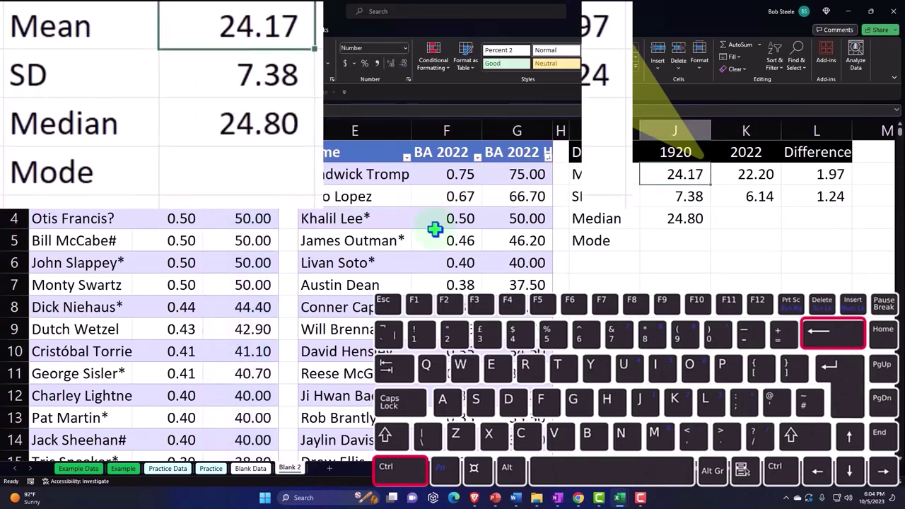
key("Right")
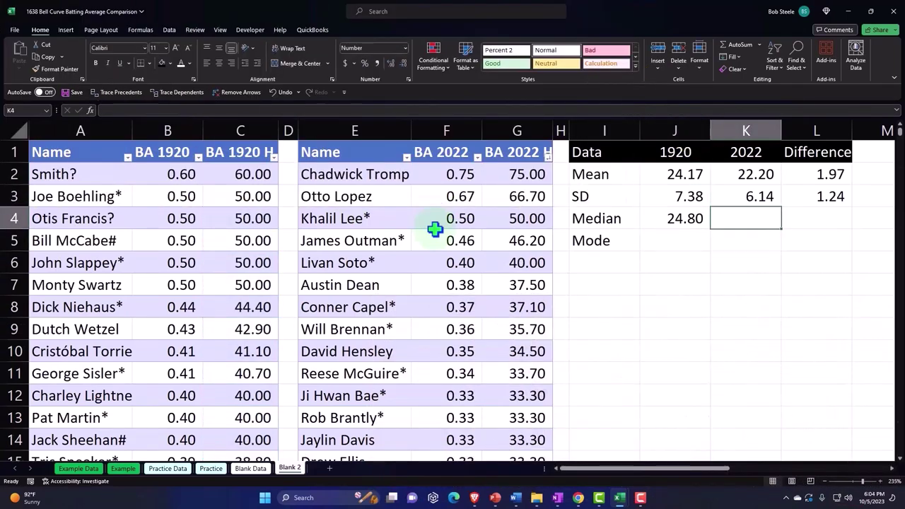
type("=")
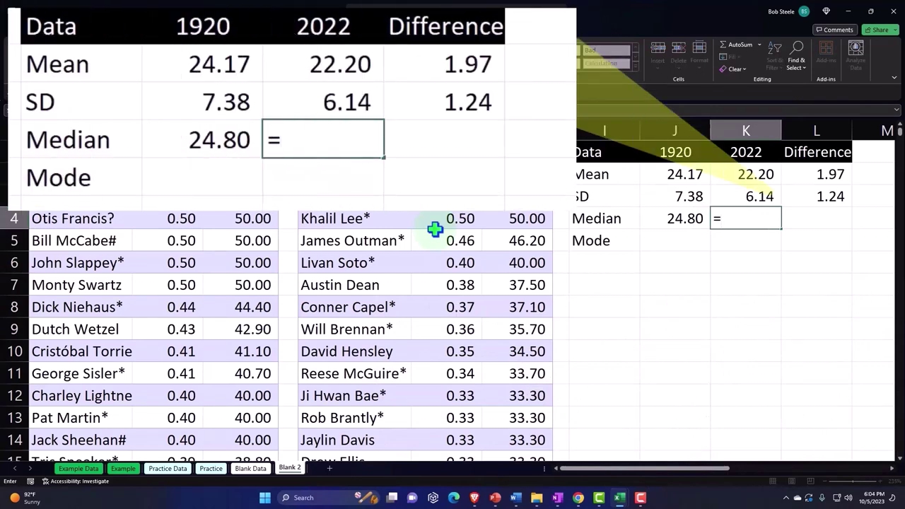
type("me")
key("Tab")
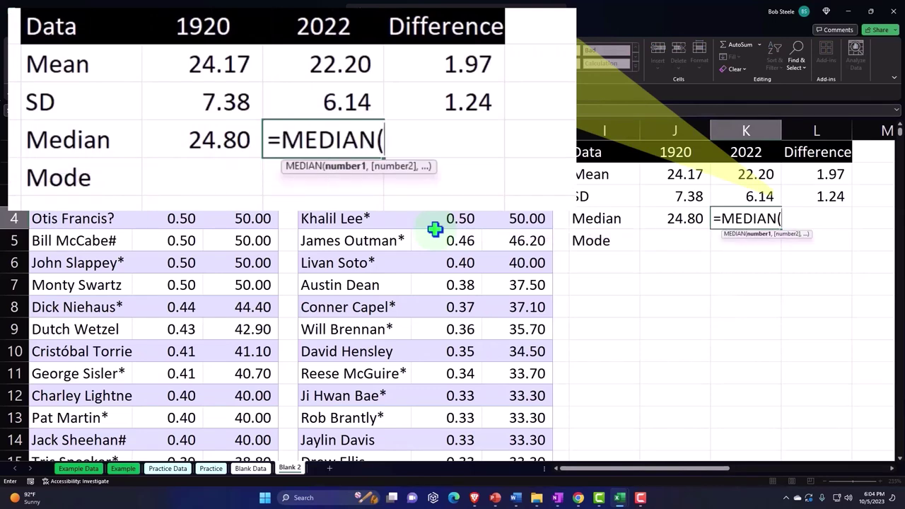
key("Left")
key("Left")
key("Left")
key("Left")
key("Up")
key("Up")
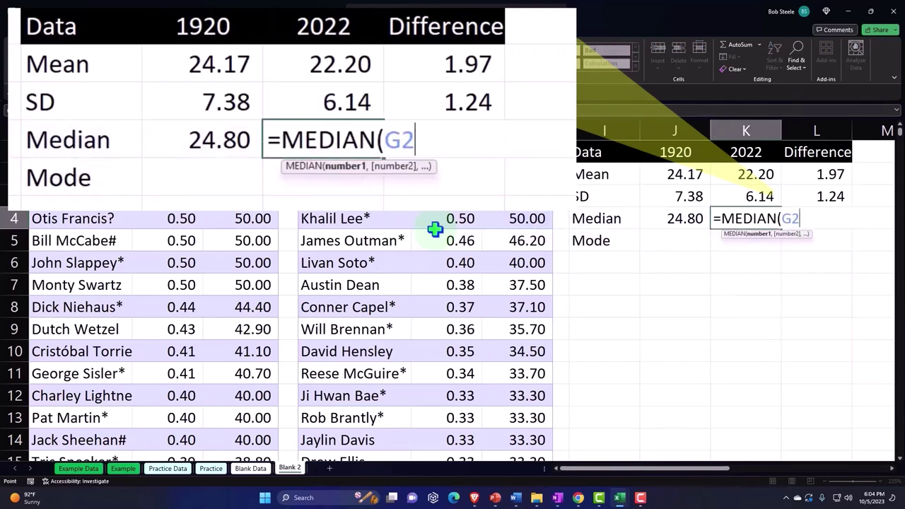
key("ctrl+shift+Down")
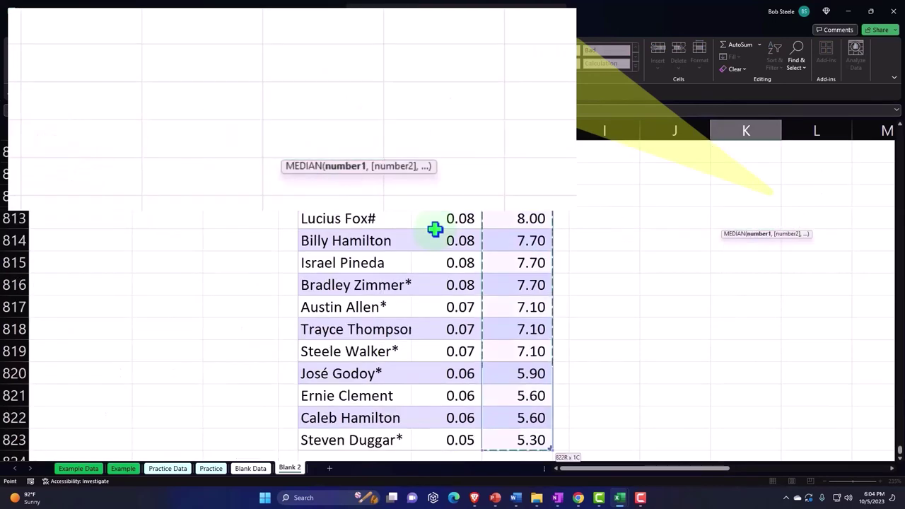
key("ctrl+BackSpace")
key("Return")
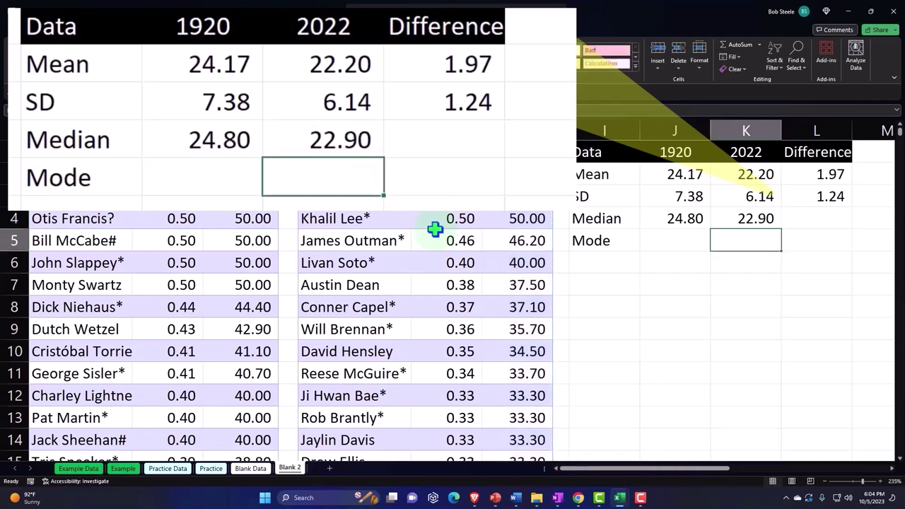
- Calculate the difference between the two medians in L4 with the formula =J4-K4
key("Up")
key("Up")
key("Up")
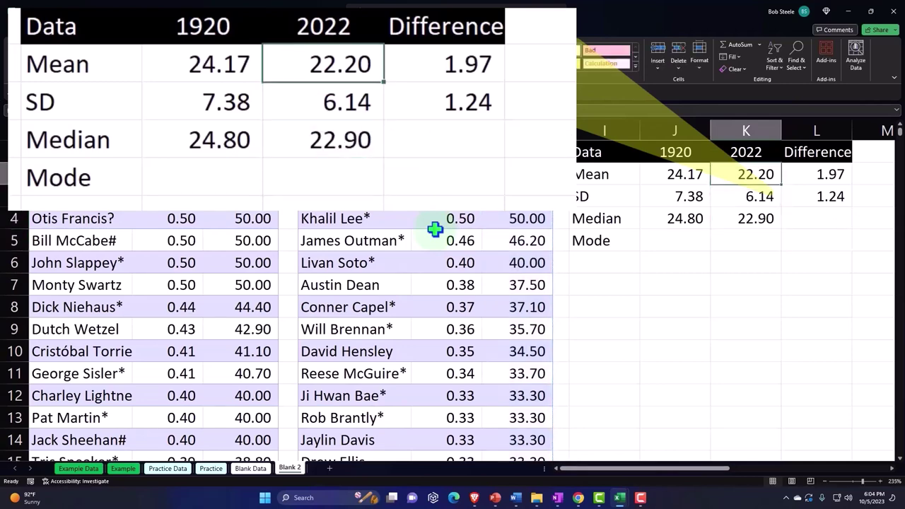
key("Down")
key("Down")
key("Right")
type("=")
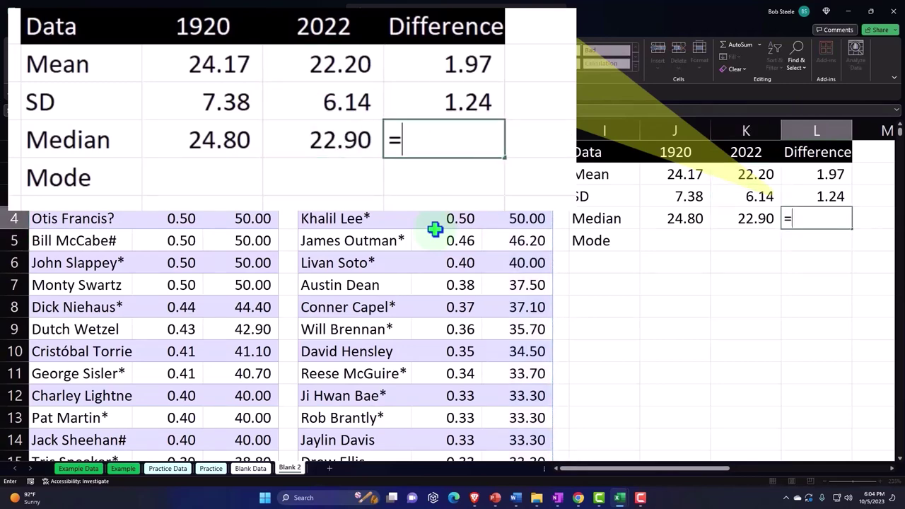
key("Left")
key("Left")
type("-")
key("Left")
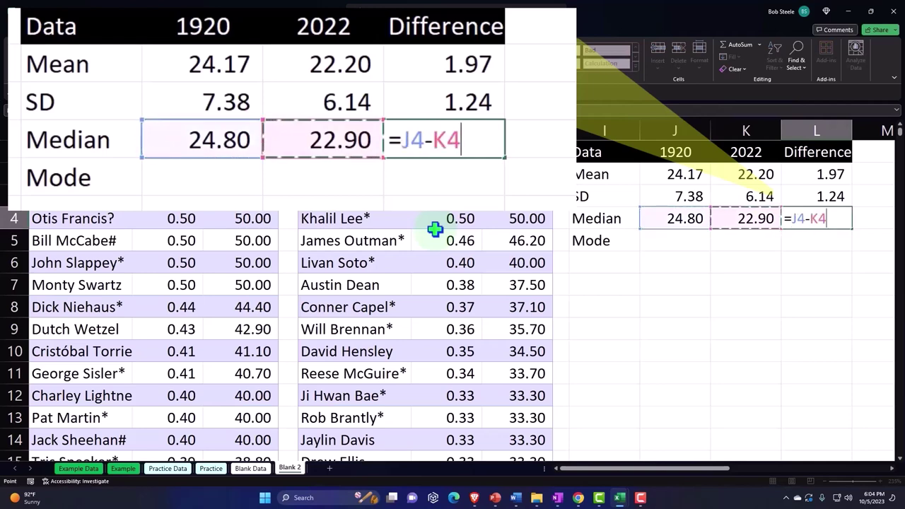
key("Return")
- Calculate the 1920 mode in J5 with MODE.SNGL over the whole BA 1920 H column of Table9
key("Left")
key("Left")
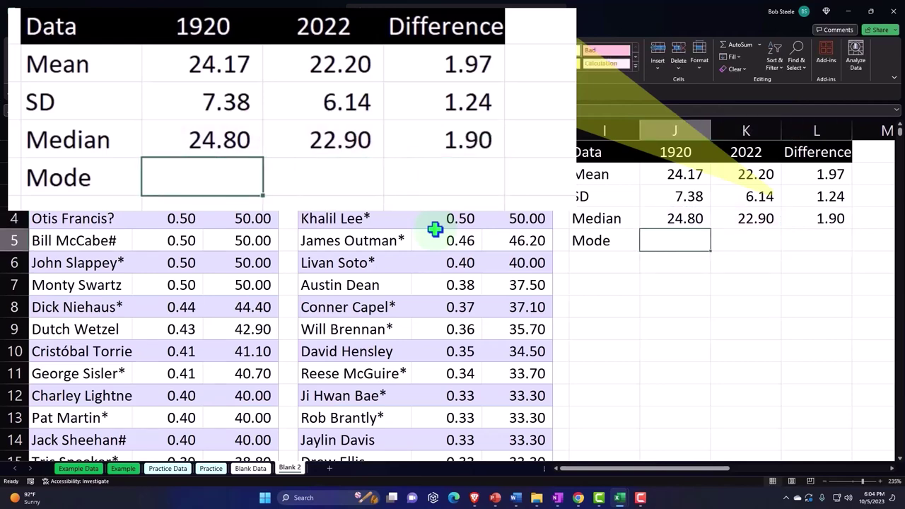
type("=mo")
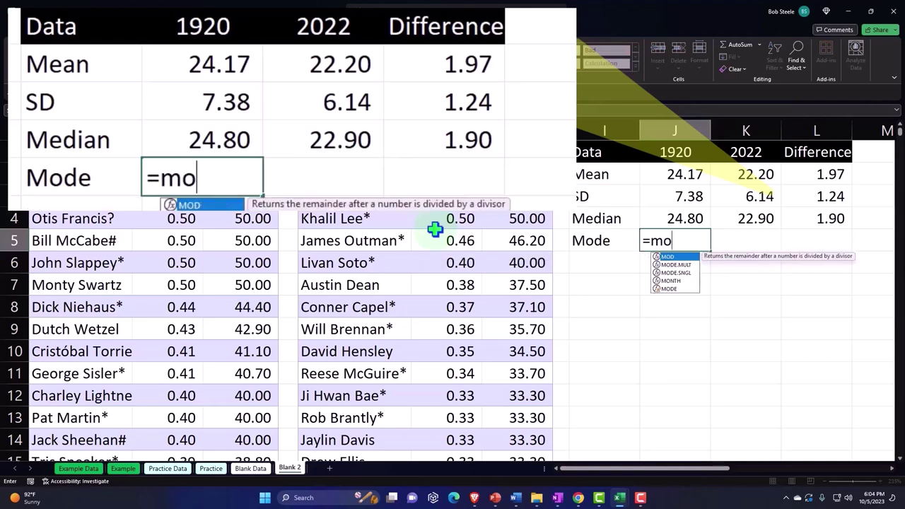
key("Down")
key("Down")
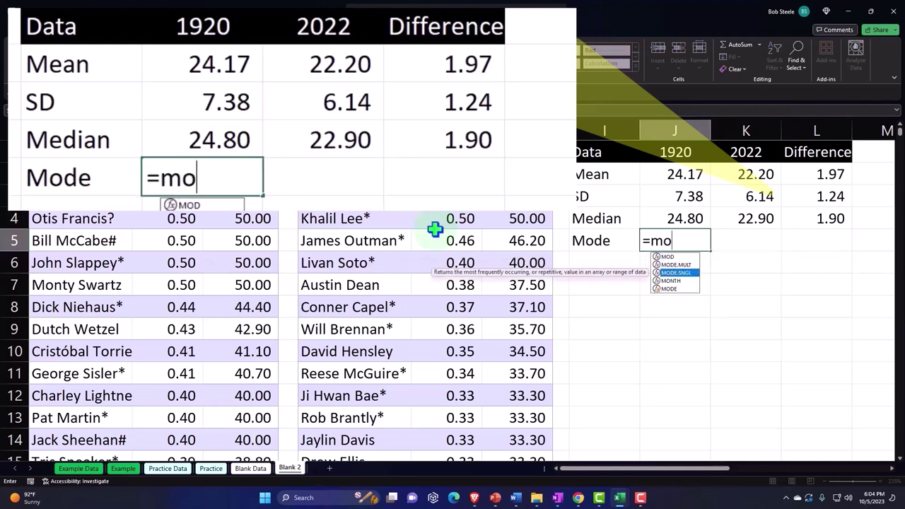
key("Tab")
left_click(256, 174)
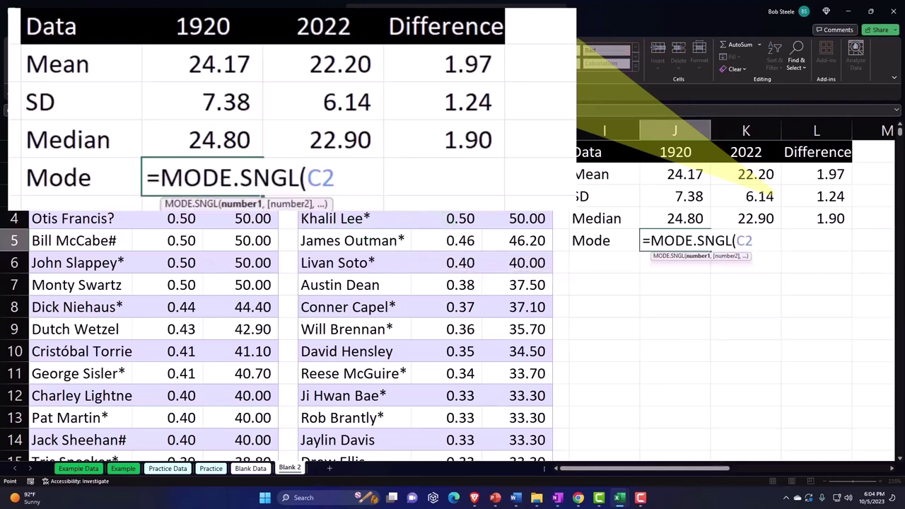
key("ctrl+shift+Down")
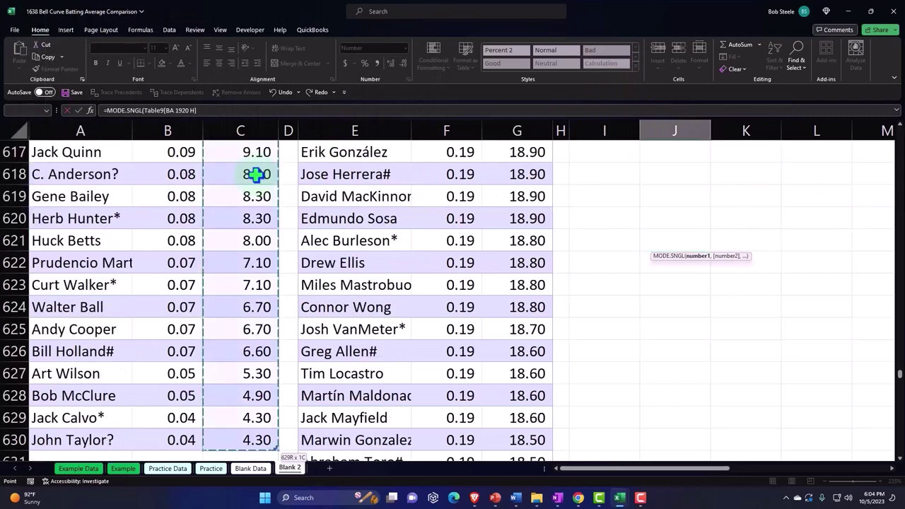
key("Return")
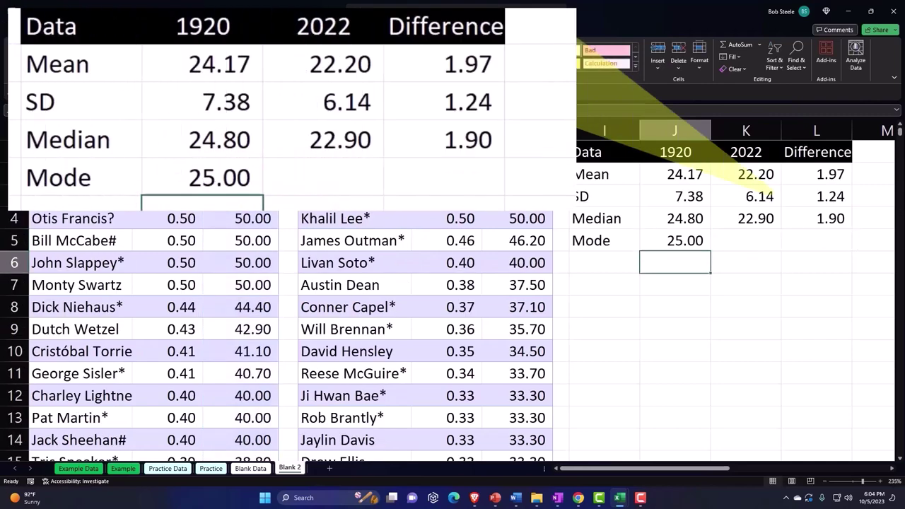
- Calculate the 2022 mode in K5 with MODE.SNGL over the whole BA 2022 H column of Table10
left_click(675, 218)
left_click(675, 196)
left_click(675, 174)
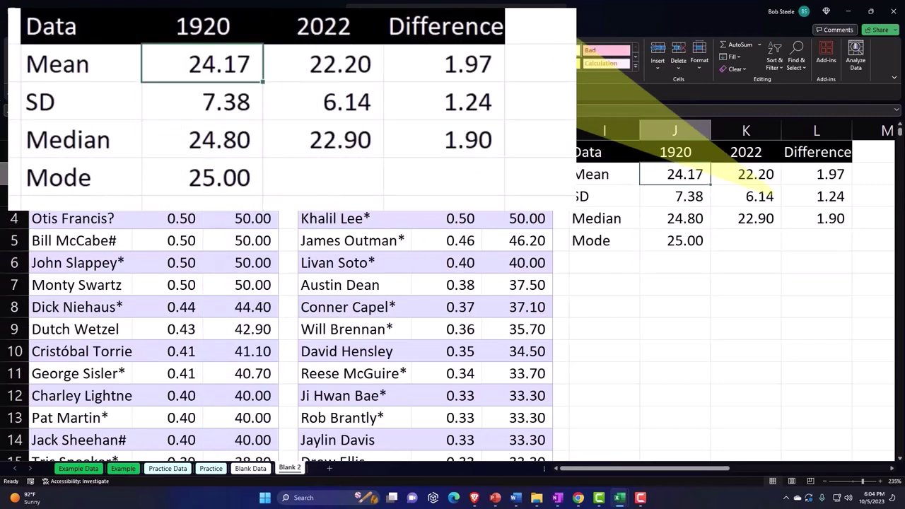
left_click(674, 219)
left_click(746, 240)
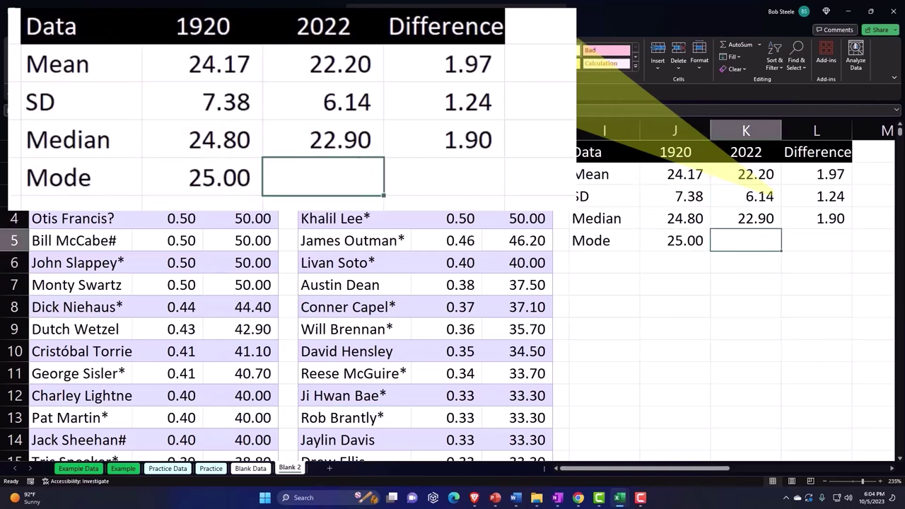
type("=mod")
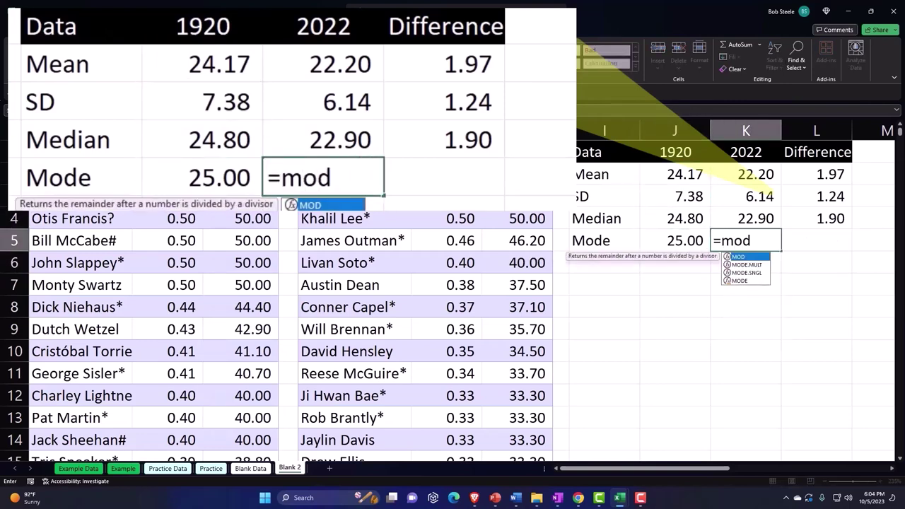
key("Down")
key("Down")
key("Tab")
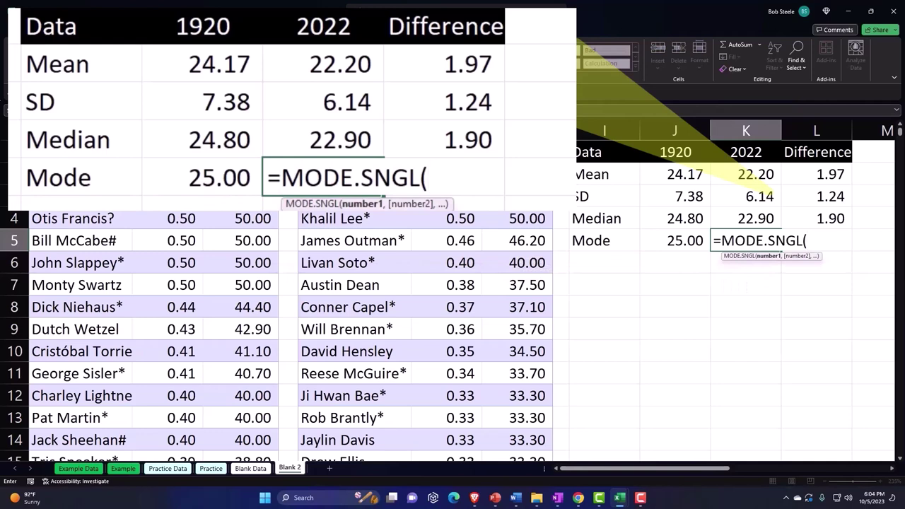
left_click(524, 175)
key("ctrl+shift+Down")
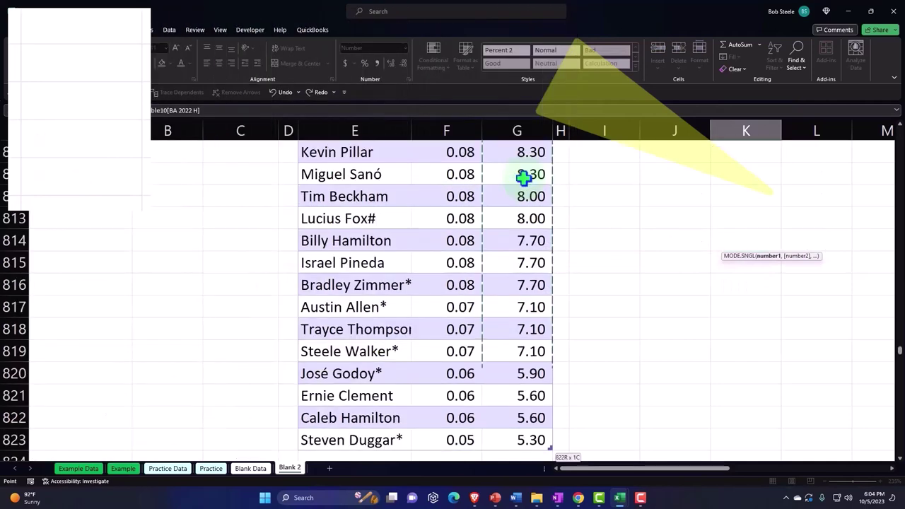
type(")")
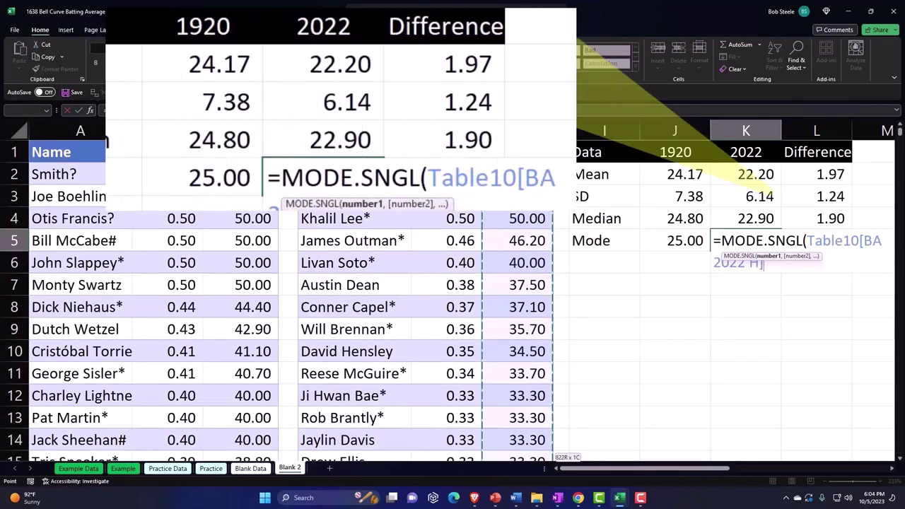
key("Return")
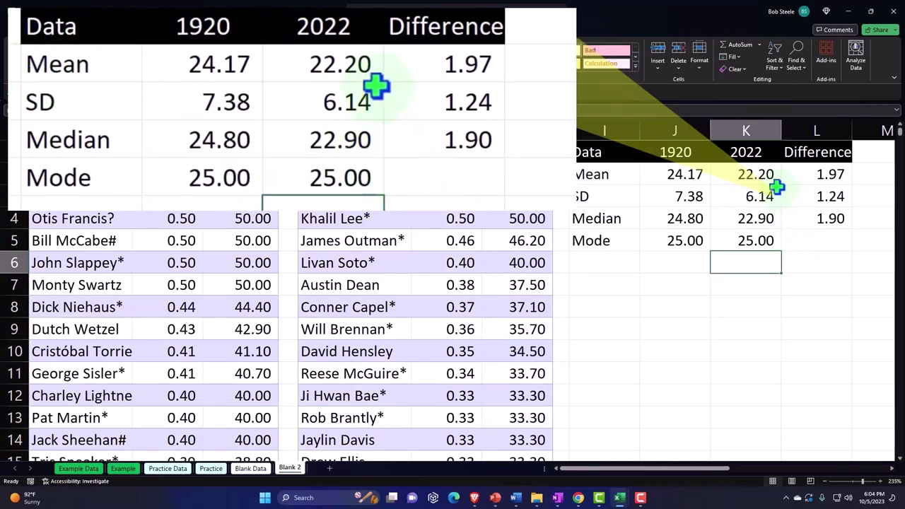
- Calculate the difference between the two modes in L5 with the formula =J5-K5
left_click(818, 243)
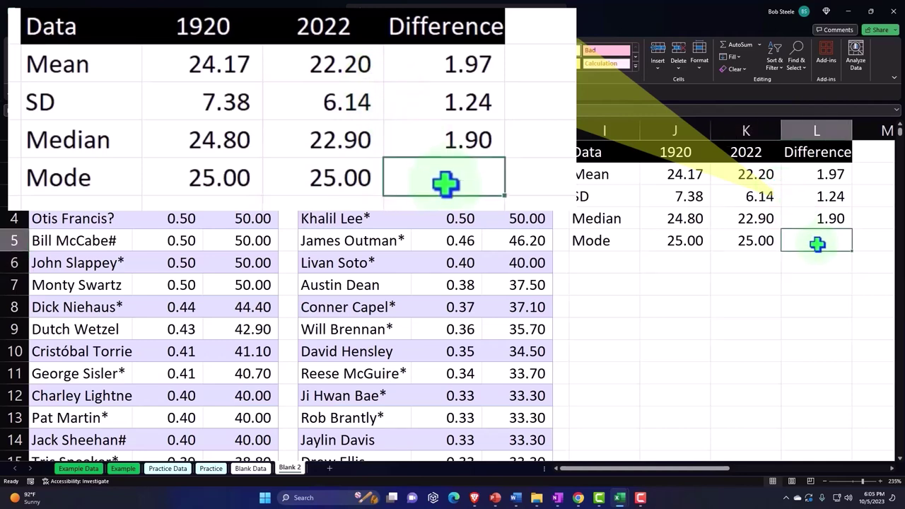
type("=")
key("Left")
key("Left")
type("-")
key("Left")
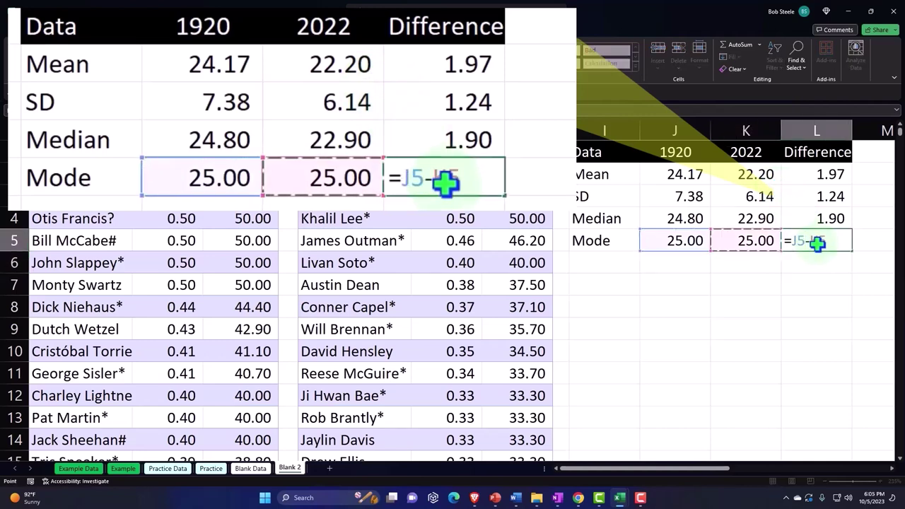
key("Return")
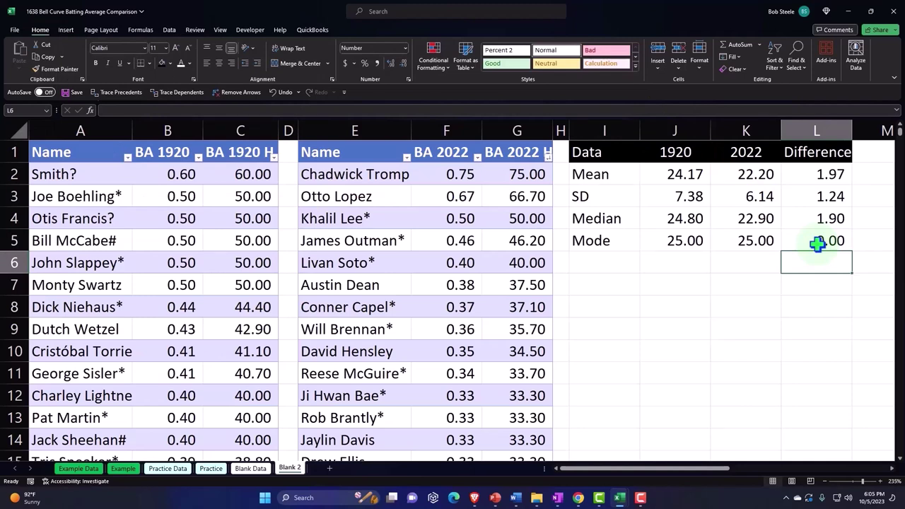
- Narrow the empty column M to a thin spacer beside the summary table
key("Right")
key("Right")
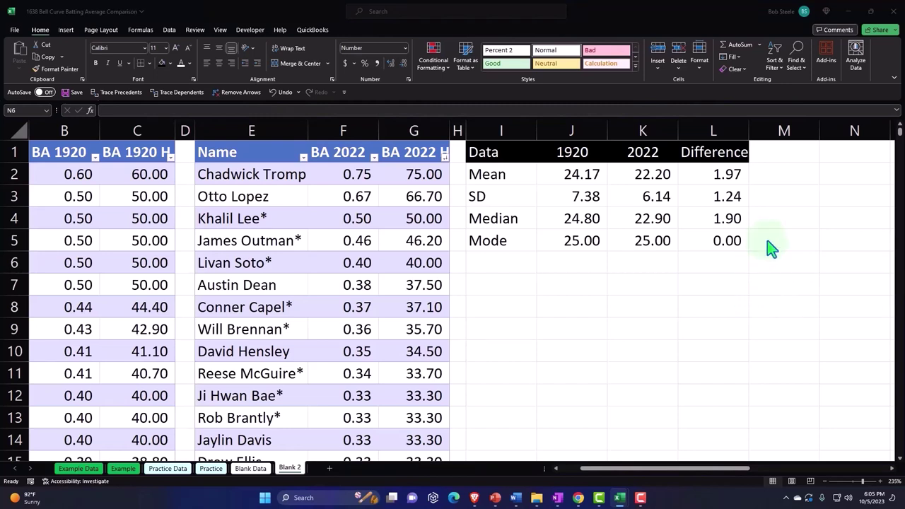
left_click(822, 129)
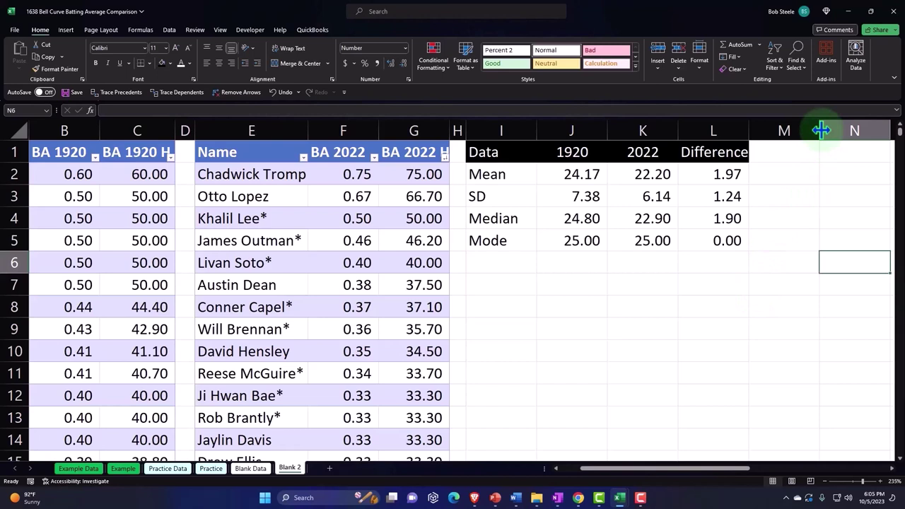
left_click_drag(822, 129, 761, 139)
- Enter the column headers X in N1 and P(x) in O1
left_click(788, 158)
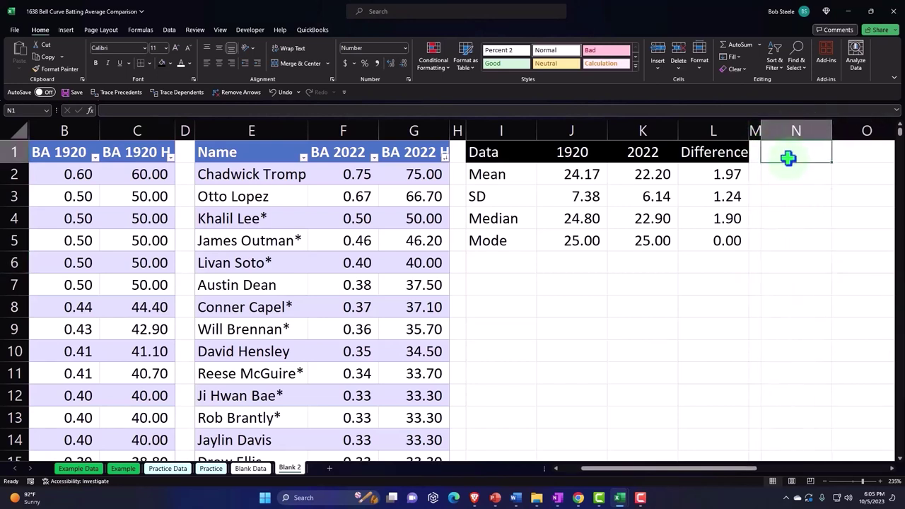
type("X")
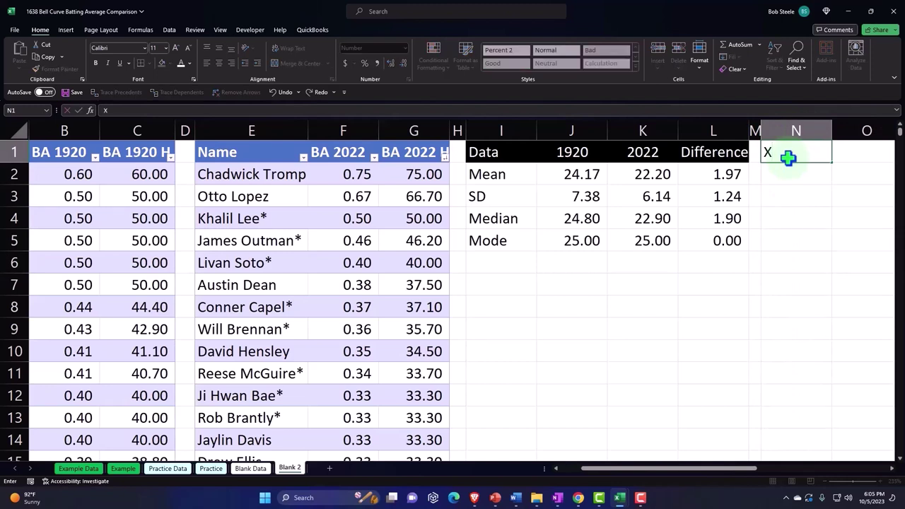
key("Tab")
type("P")
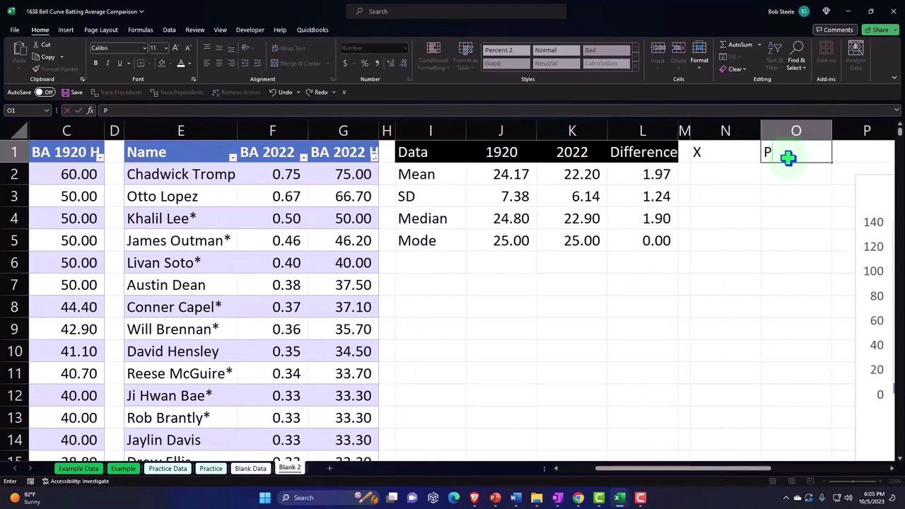
type("(x)")
key("Return")
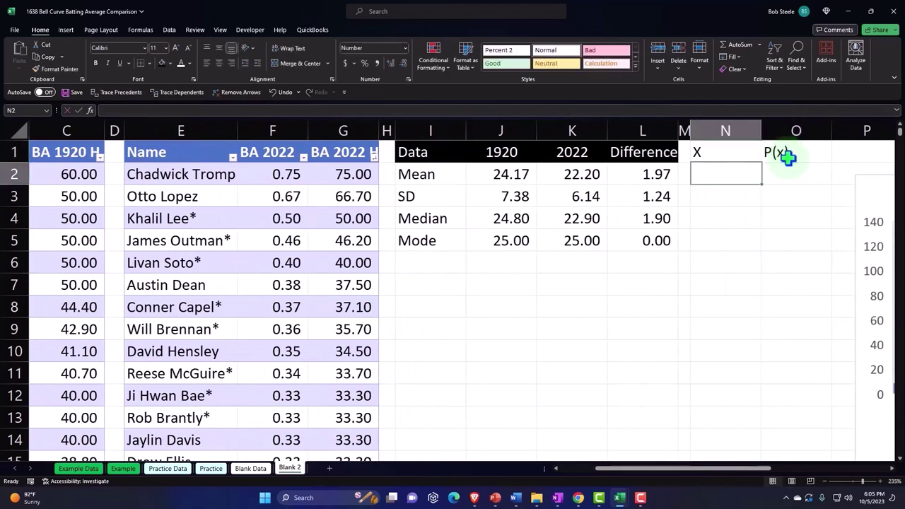
- Move the upper histogram and the 2022 histogram below it from column P across to the end of column W, clearing space beside the P(x) column
scroll(739, 480, "right", 1)
left_click_drag(737, 471, 814, 474)
left_click_drag(301, 182, 836, 184)
scroll(800, 233, "down", 4)
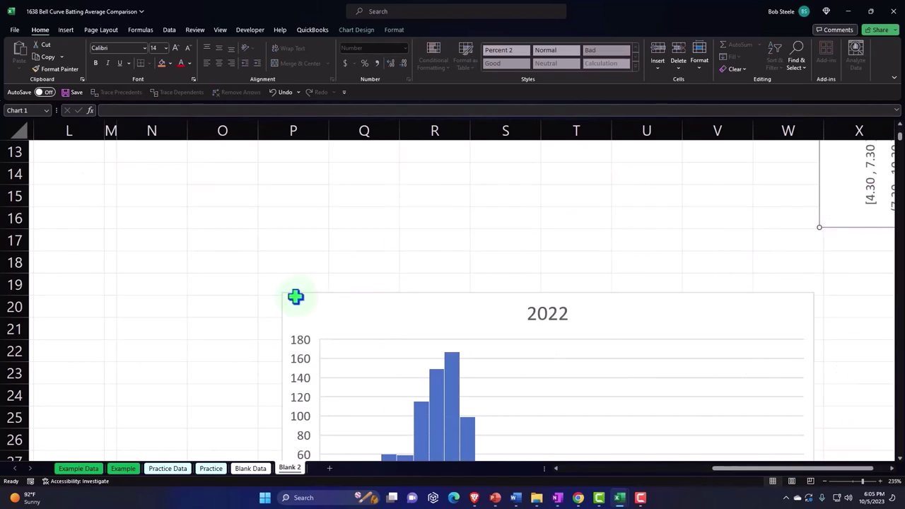
left_click_drag(294, 297, 833, 269)
scroll(825, 333, "up", 4)
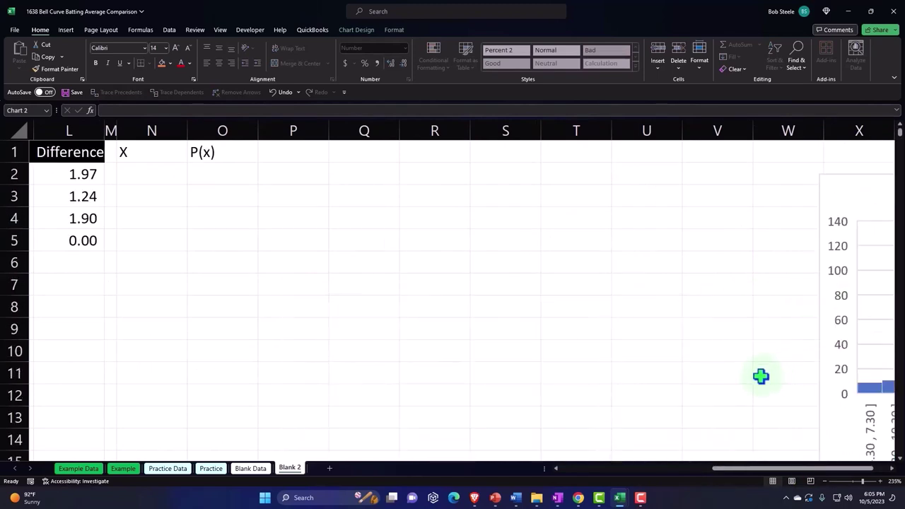
- Format the X and P(x) headers in N1:O1 with black fill, white text and centered alignment
left_click(638, 236)
key("Left")
key("Left")
key("Left")
key("Left")
key("Left")
key("Left")
key("Left")
key("Left")
key("Left")
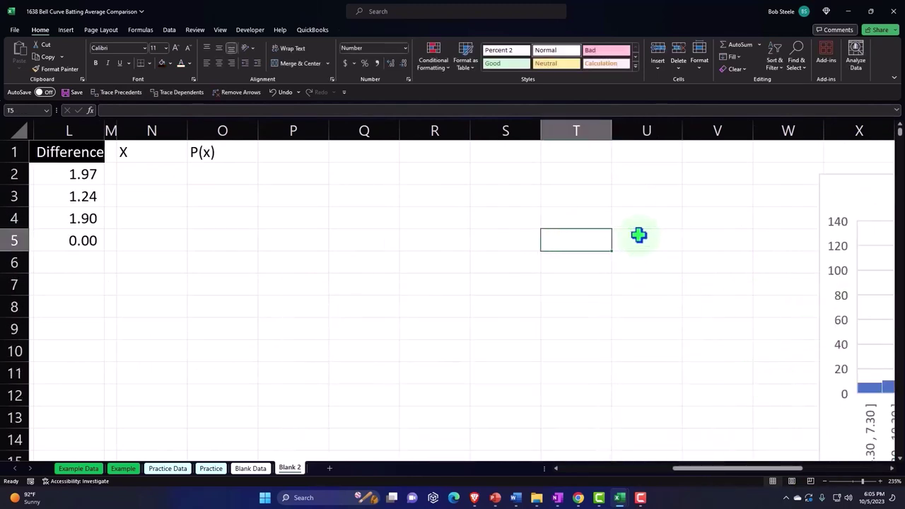
key("Left")
key("Left")
key("Left")
key("Left")
key("Left")
key("Left")
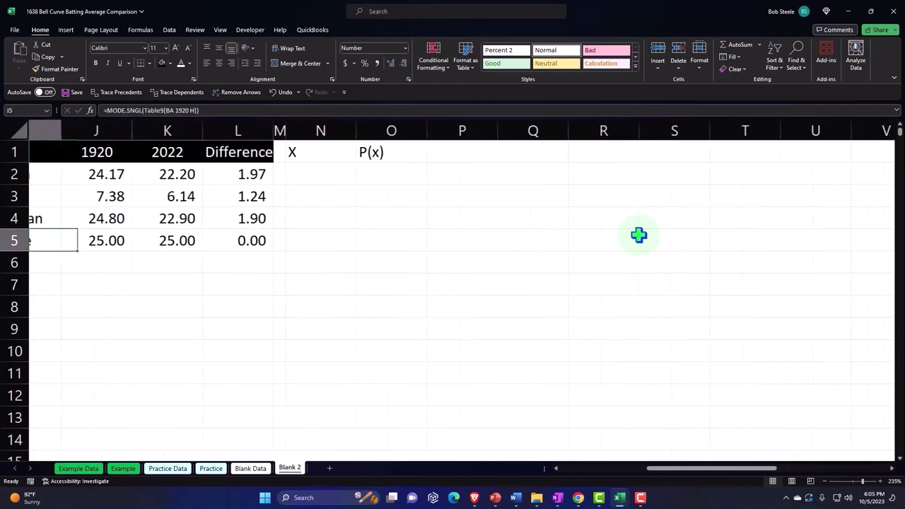
key("Left")
key("Left")
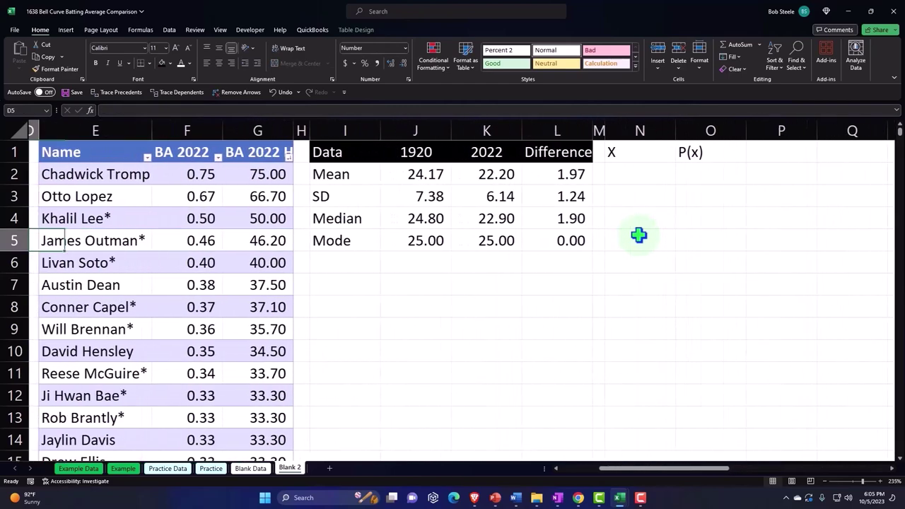
left_click(656, 154)
left_click_drag(656, 154, 697, 152)
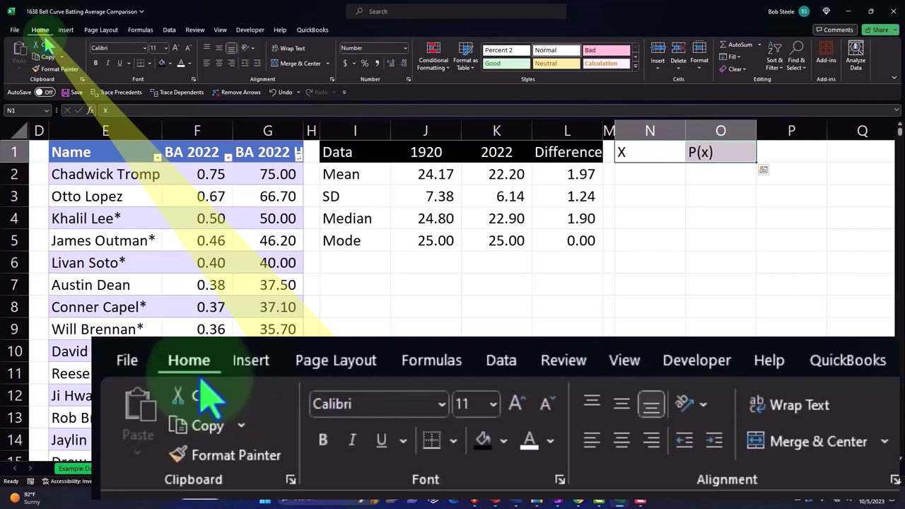
left_click(162, 63)
left_click(181, 63)
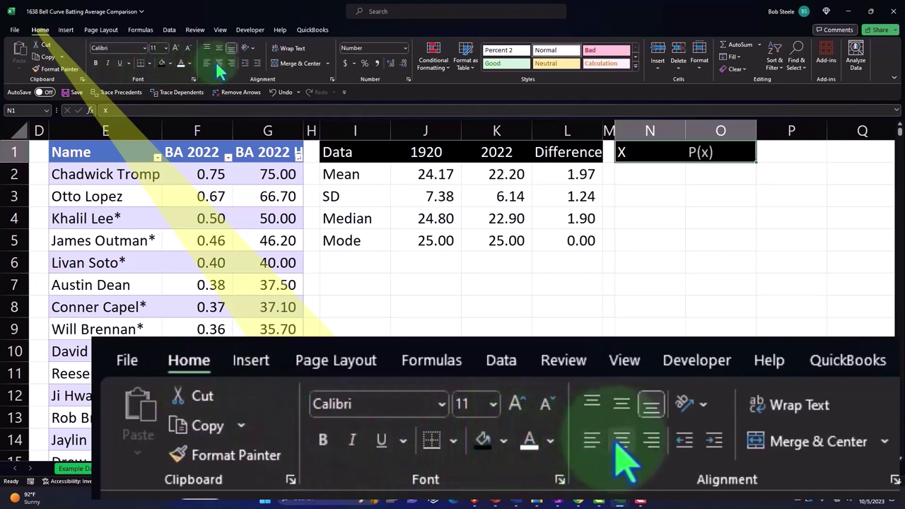
left_click(219, 63)
left_click(496, 329)
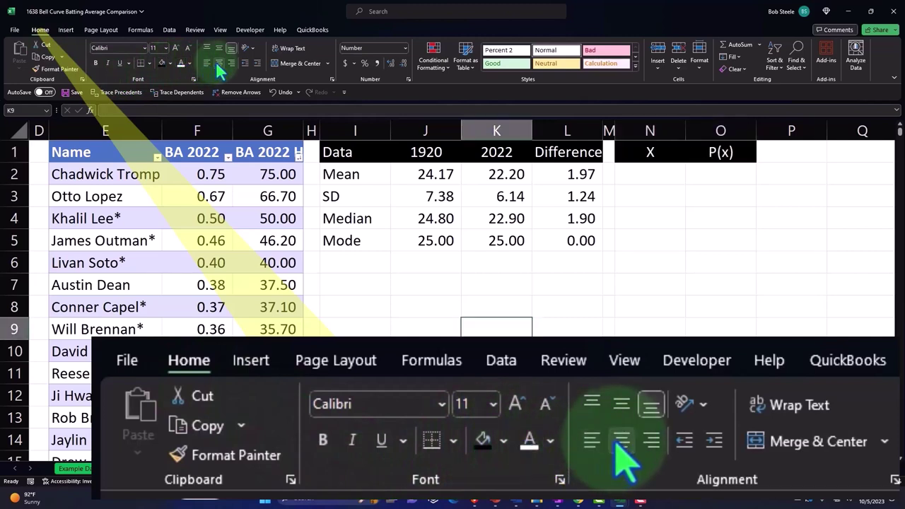
- Add a row labelled # of SD in I7 with the value 4 for both 1920 and 2022
left_click(354, 276)
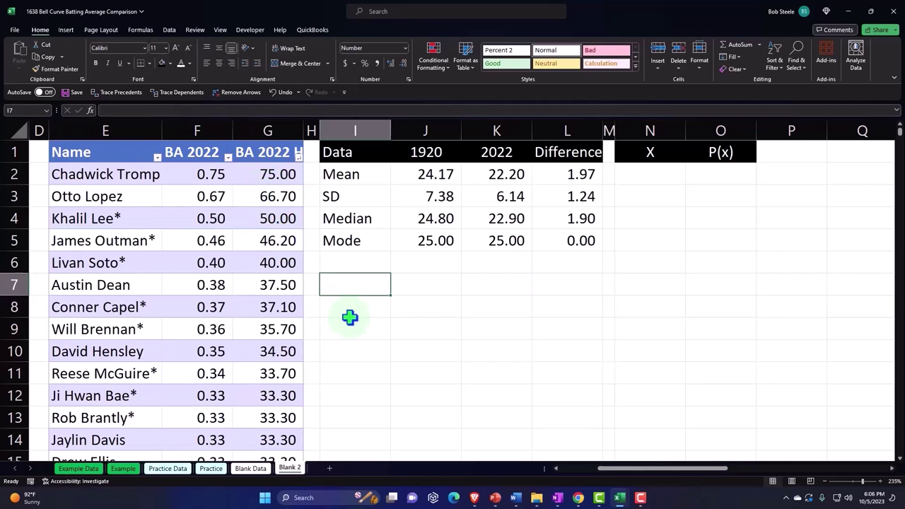
type("# of SD")
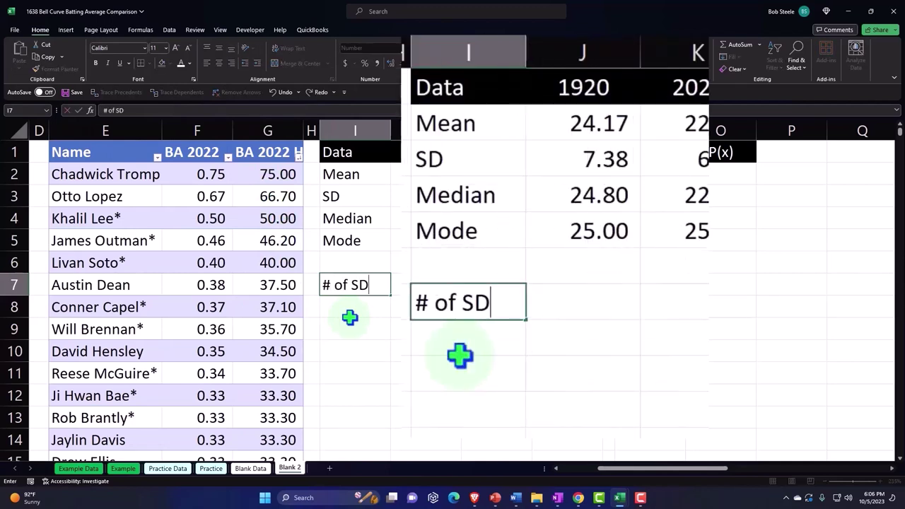
key("Tab")
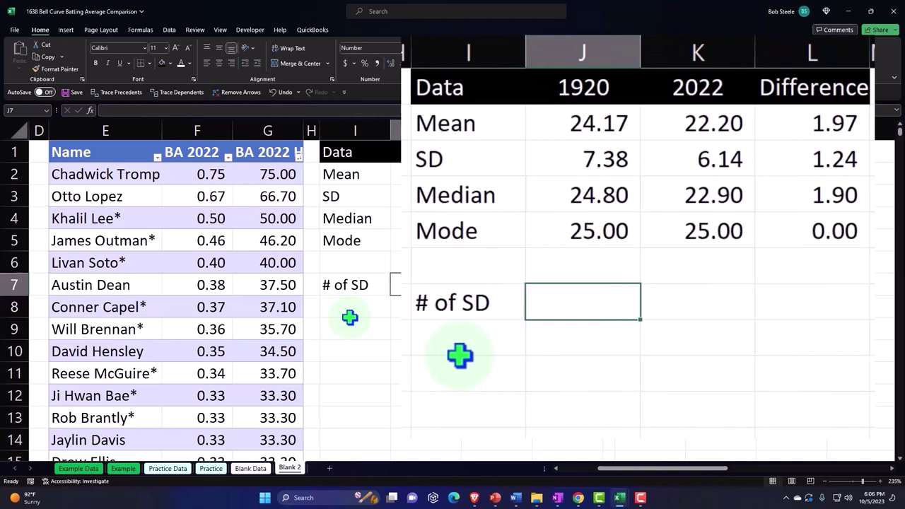
type("4")
key("Tab")
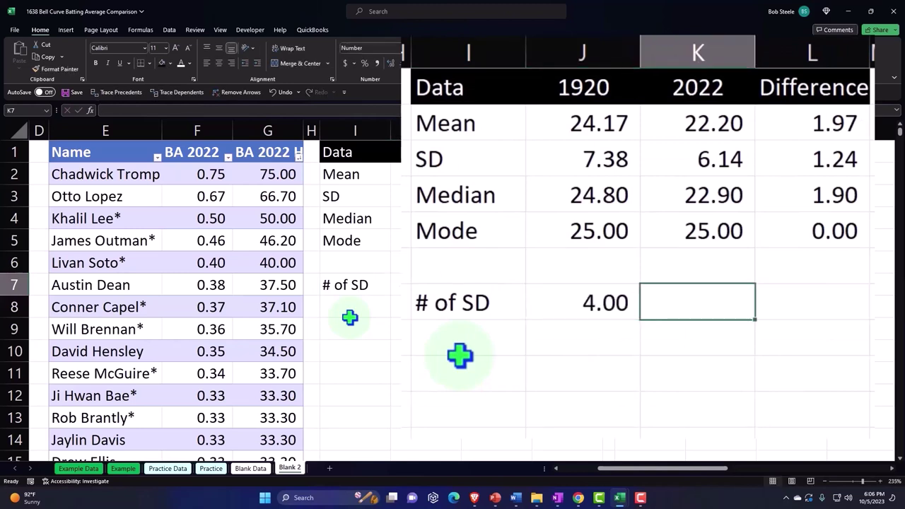
type("4")
key("Return")
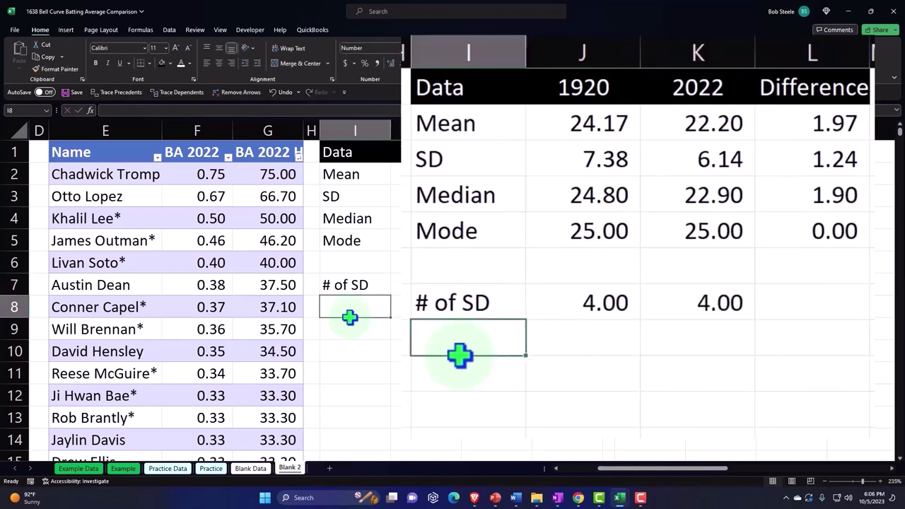
- Enter the row labels Lower x in I9 and Upper x in I10
key("Down")
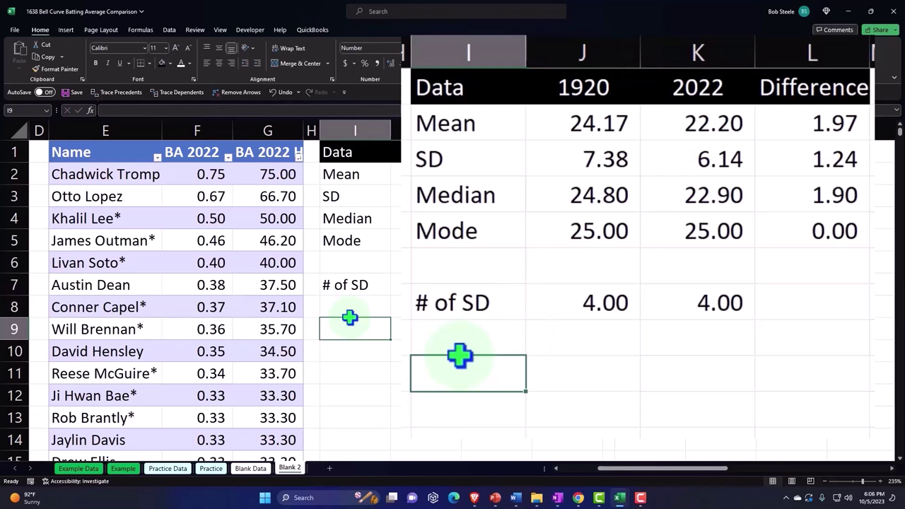
type("Lo")
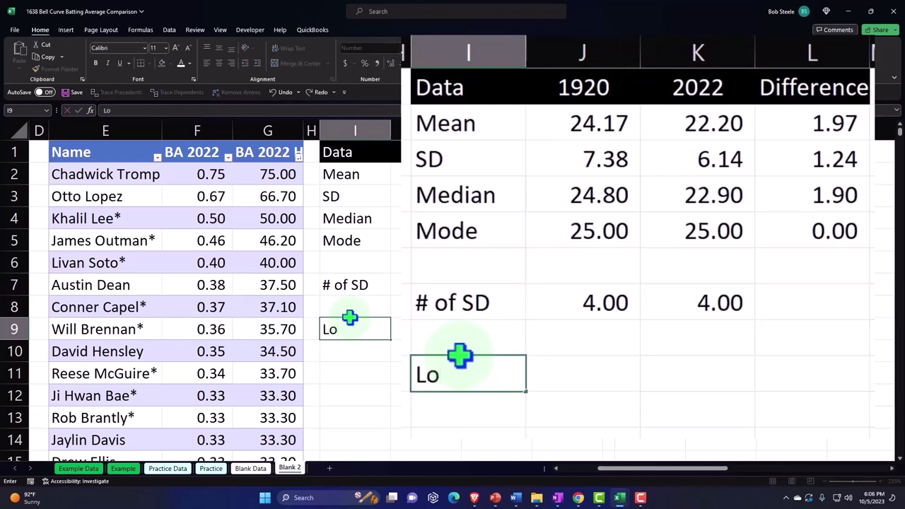
type("wer x")
key("Return")
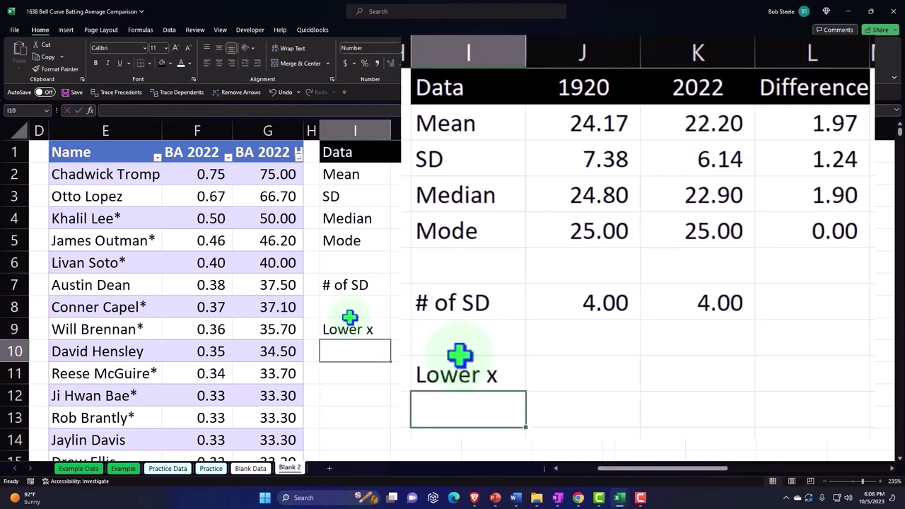
type("Upper x")
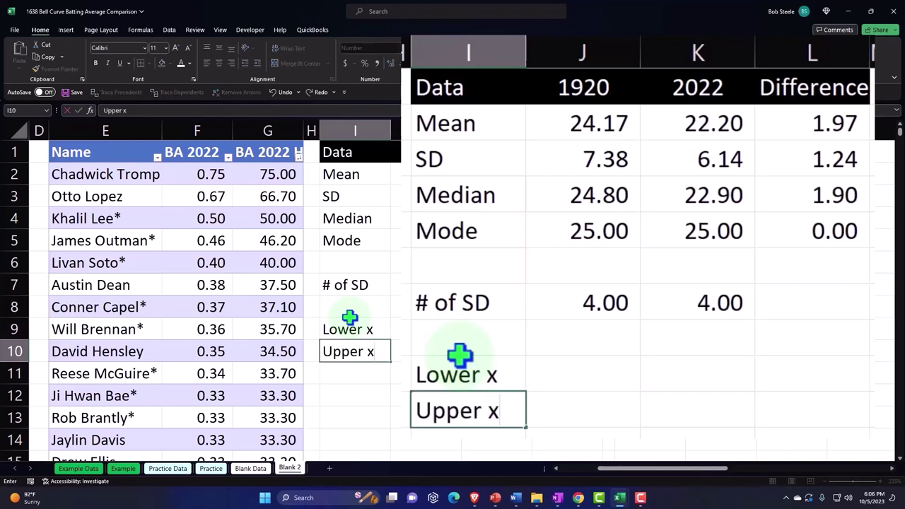
key("Tab")
- Begin the 1920 Lower x formula in J9 with a reference to the mean, =J2
key("Up")
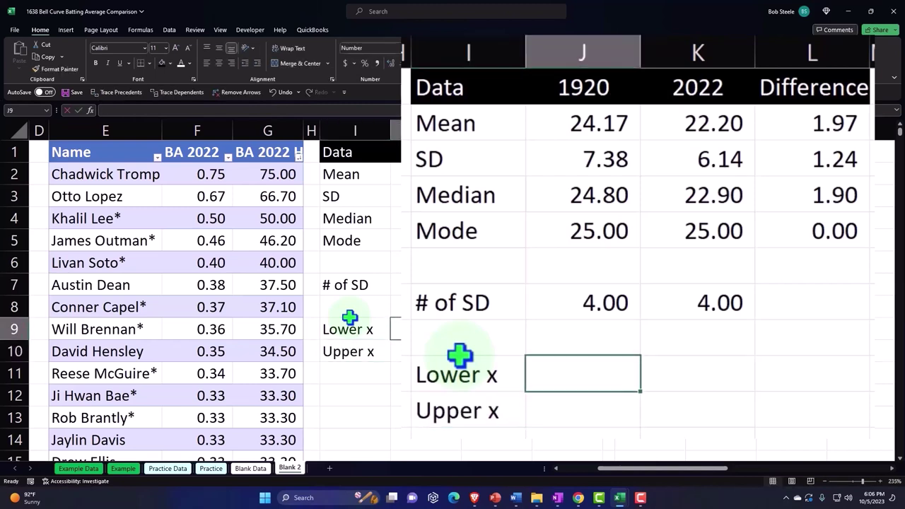
type("=")
key("Up")
key("Up")
key("Up")
key("Up")
key("Up")
key("Up")
key("Up")
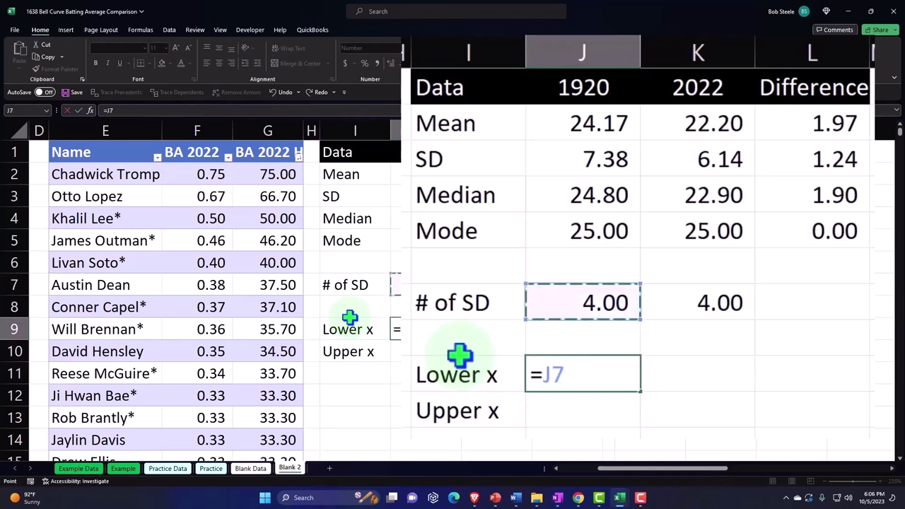
type("*")
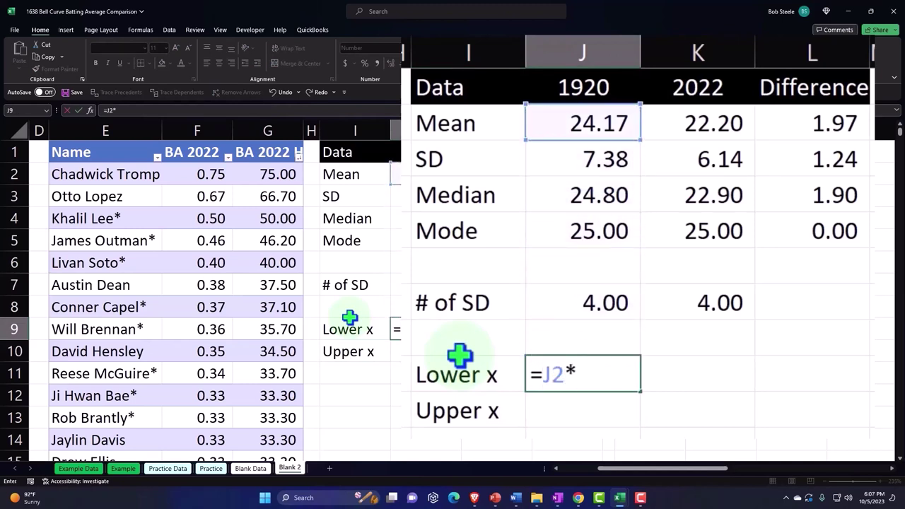
key("Up")
key("Up")
key("Up")
key("Up")
key("Up")
key("Up")
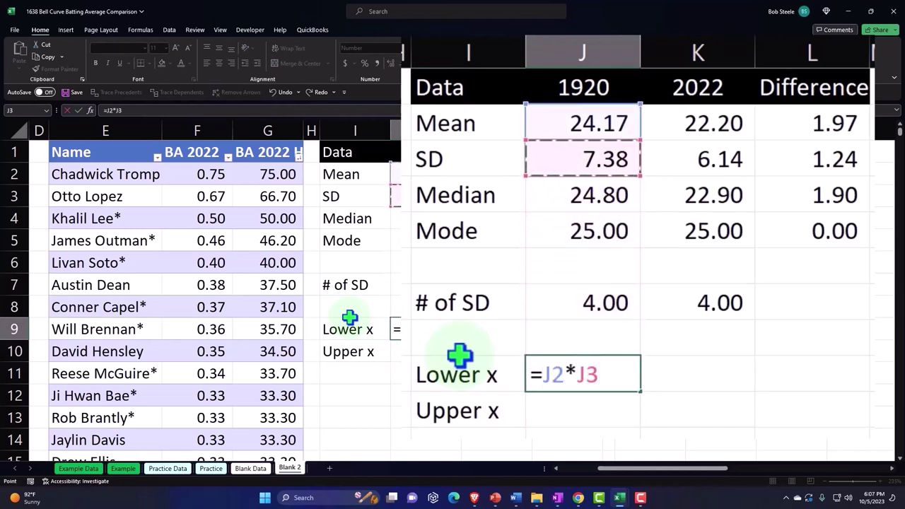
key("BackSpace")
key("BackSpace")
key("BackSpace")
- Complete the 1920 Lower x formula in J9 as the mean minus SD times # of SD, =J2-J3*J7
type("+")
key("Up")
key("Up")
key("Up")
key("Up")
key("Up")
key("Up")
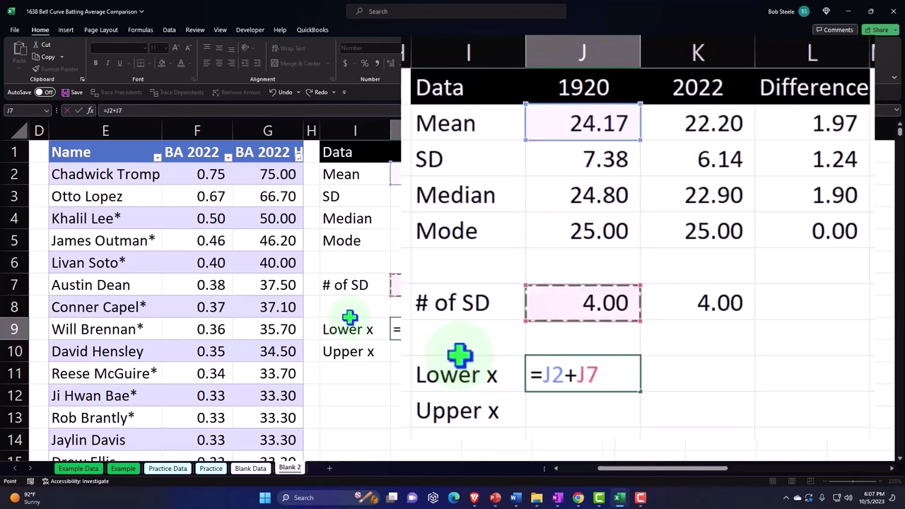
type("*")
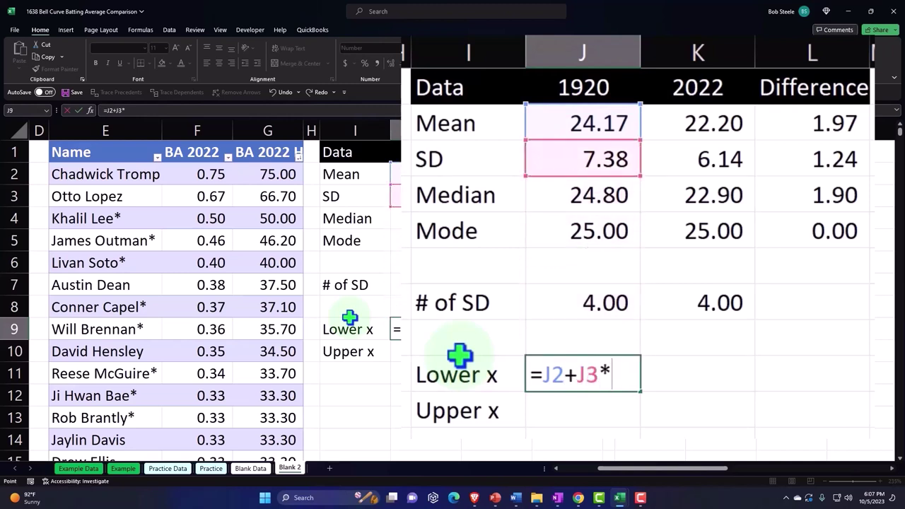
key("Up")
key("Up")
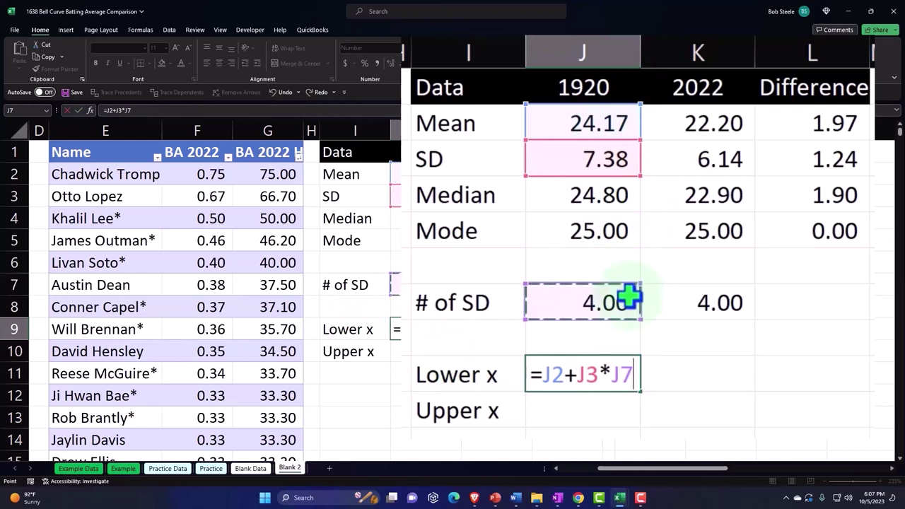
left_click(578, 378)
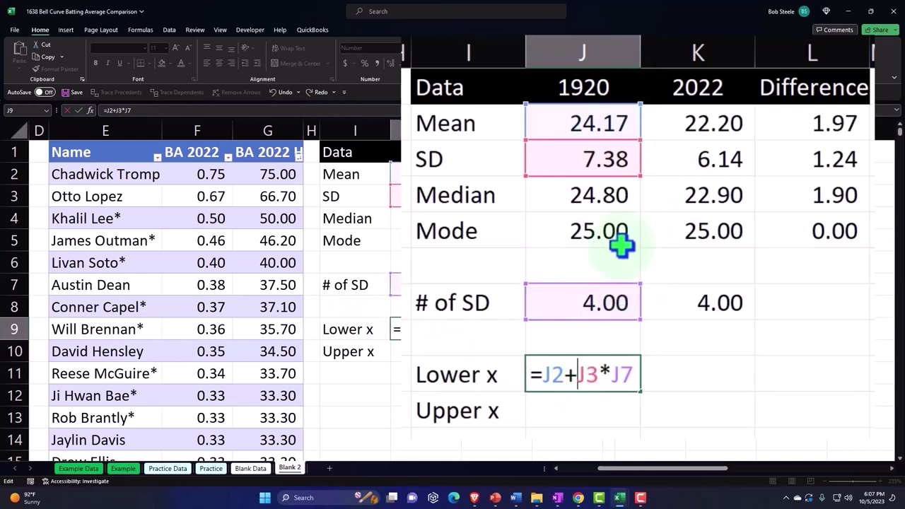
key("BackSpace")
type("-")
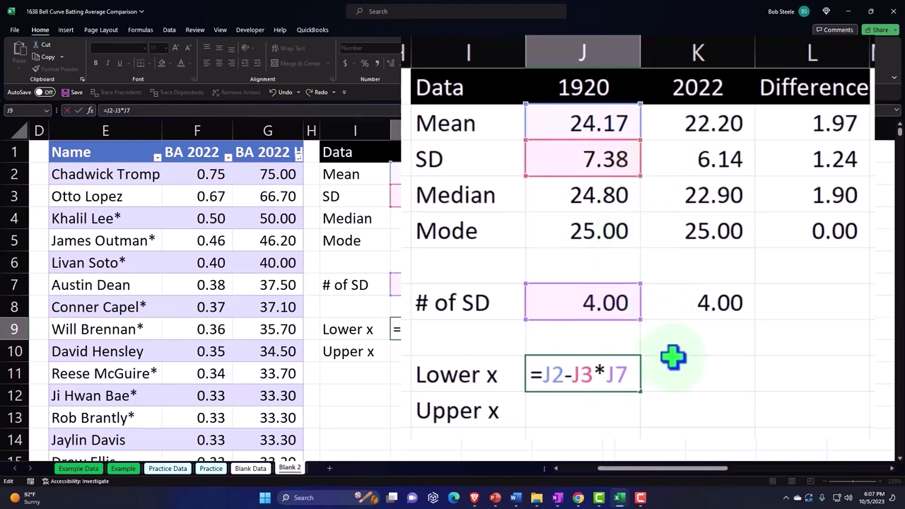
key("Return")
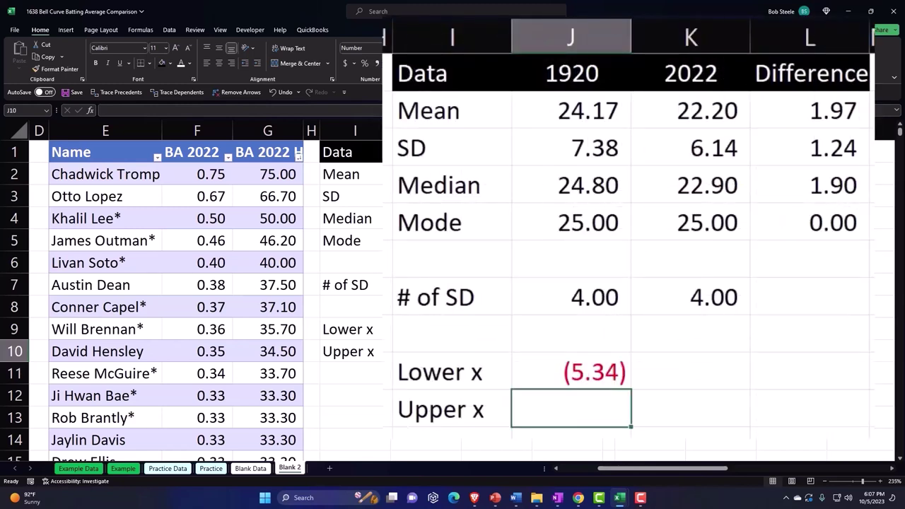
- Calculate the 1920 Upper x in J10 with the formula =J2+J3*J7
type("=")
key("Up")
key("Up")
key("Up")
key("Up")
key("Up")
key("Up")
key("Up")
key("Up")
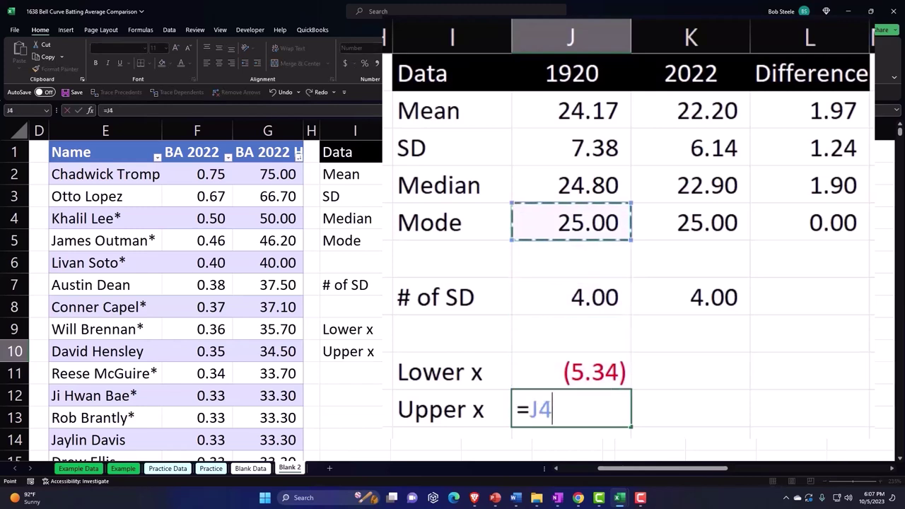
type("+")
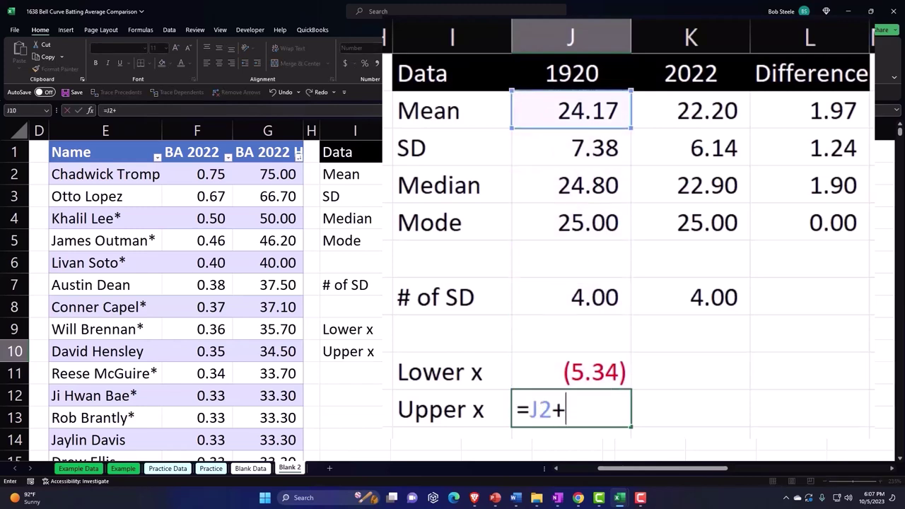
key("Up")
key("Up")
key("Up")
key("Up")
key("Up")
key("Up")
key("Up")
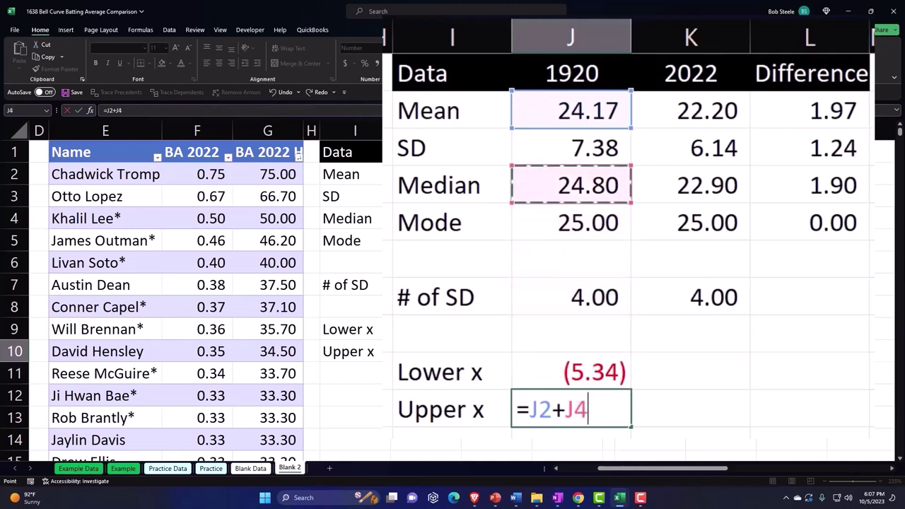
type("*")
key("Up")
key("Up")
key("Up")
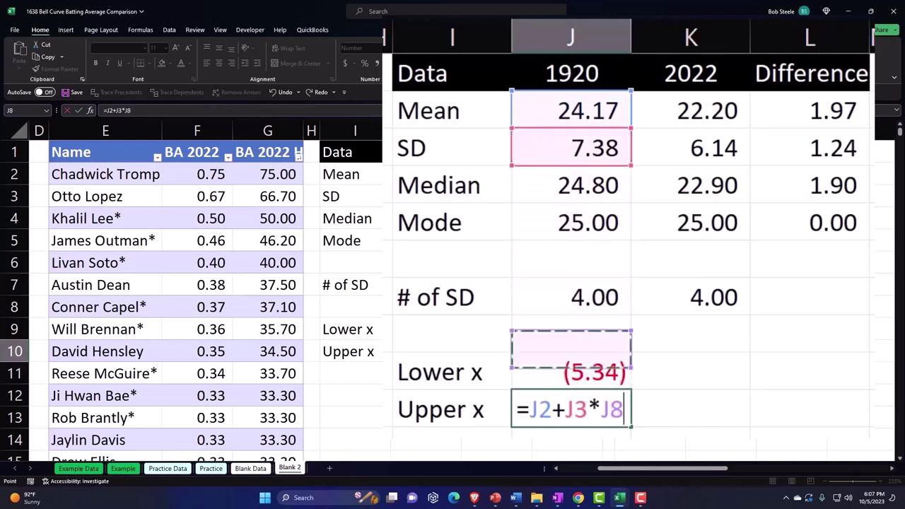
key("Return")
- Calculate the 2022 Lower x in K9 with the formula =K2-K3*K7
key("Right")
key("Up")
key("Up")
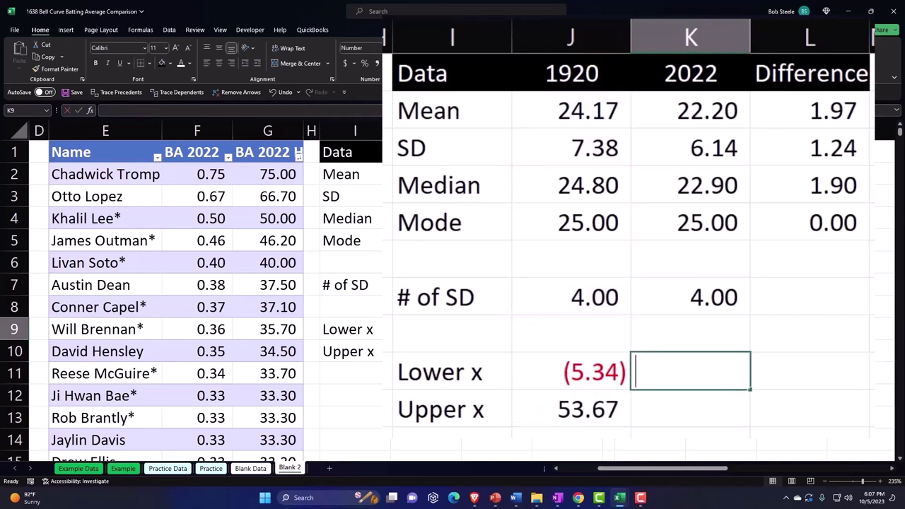
type("=")
key("Up")
key("Up")
key("Up")
key("Up")
key("Up")
key("Up")
key("Up")
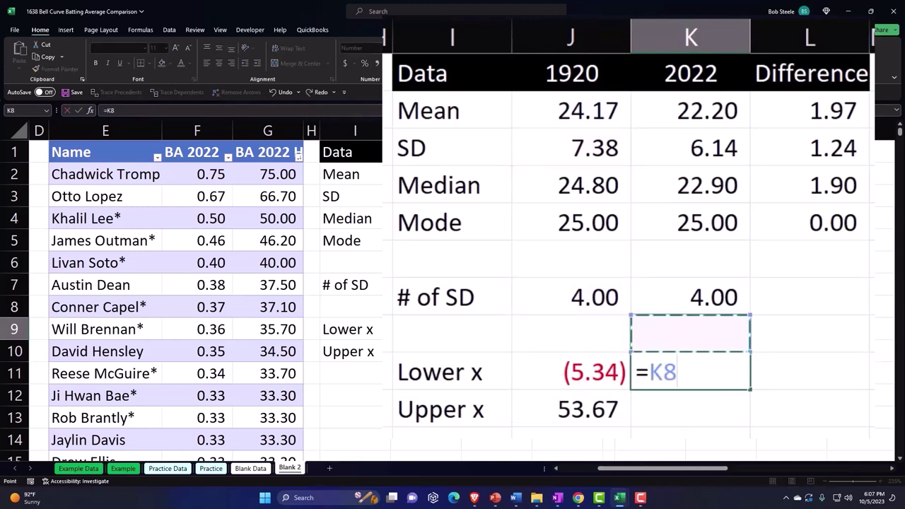
type("-")
key("Up")
key("Up")
key("Up")
key("Up")
key("Up")
key("Up")
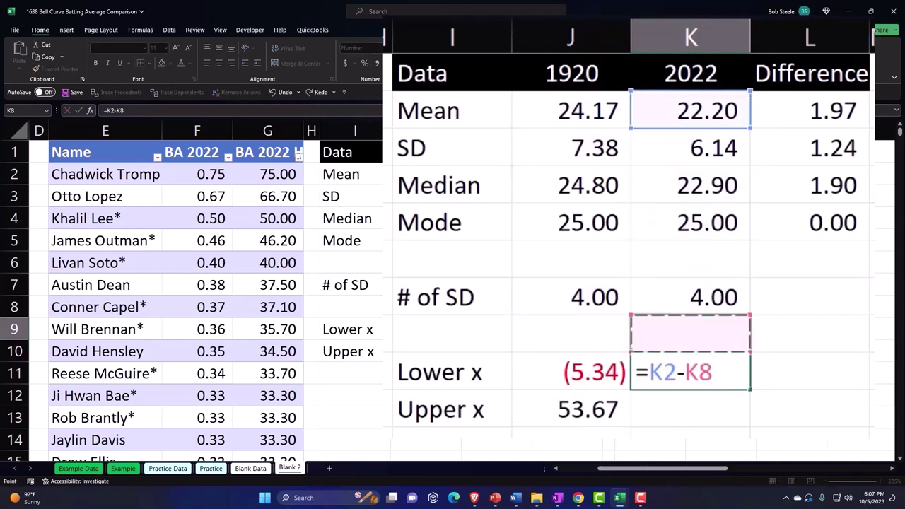
type("*")
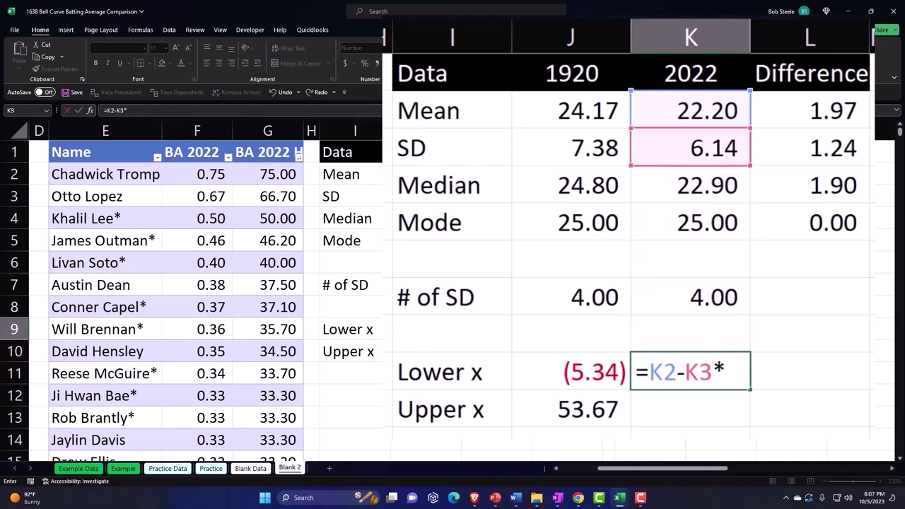
key("Up")
key("Up")
key("Return")
- Calculate the 2022 Upper x in K10 with the formula =K2+K3*K7
type("=")
key("Up")
key("Up")
key("Up")
key("Up")
key("Up")
key("Up")
key("Up")
key("Up")
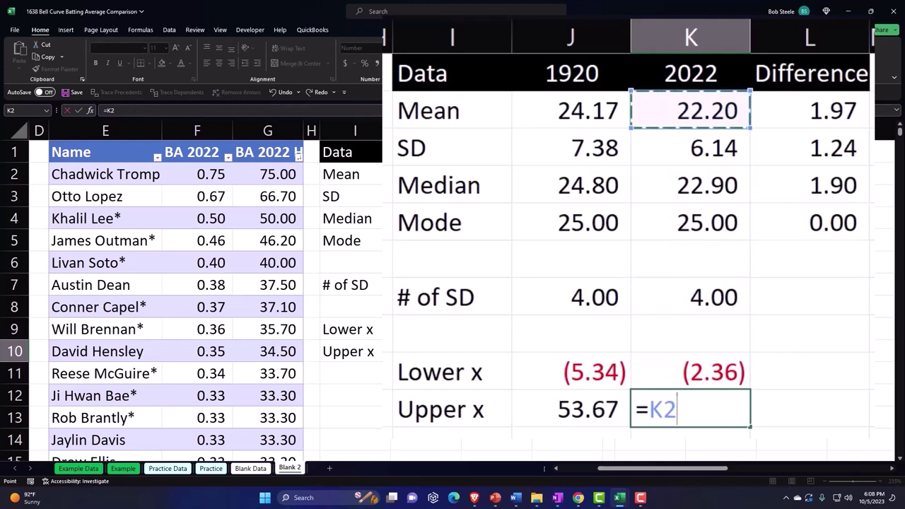
type("+")
key("Up")
key("Up")
key("Up")
key("Up")
key("Up")
key("Up")
key("Up")
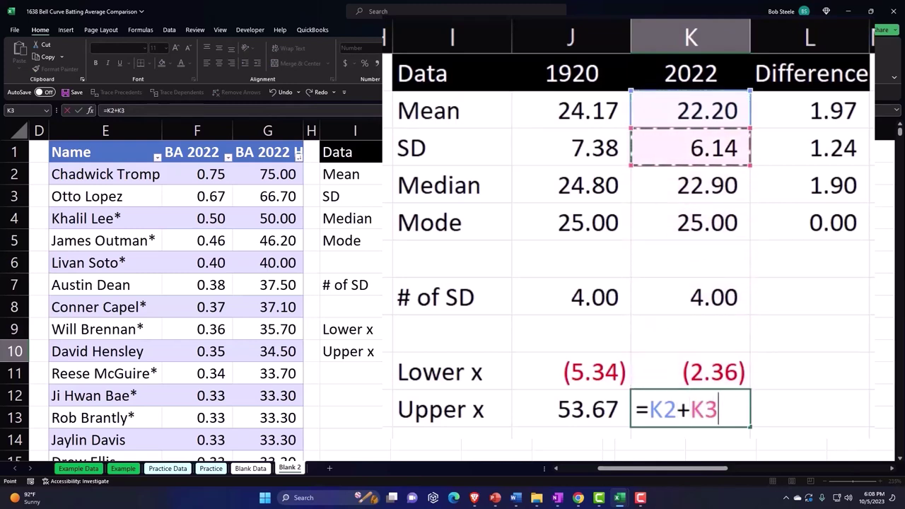
type("*")
key("Up")
key("Up")
key("Up")
key("Return")
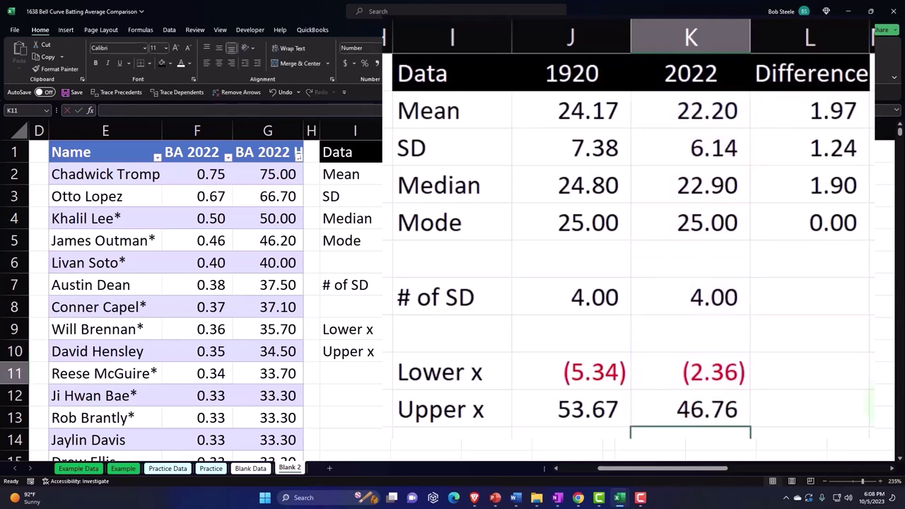
- Enter the starting X values -5, -4 and -3 in N2:N4
left_click(596, 372)
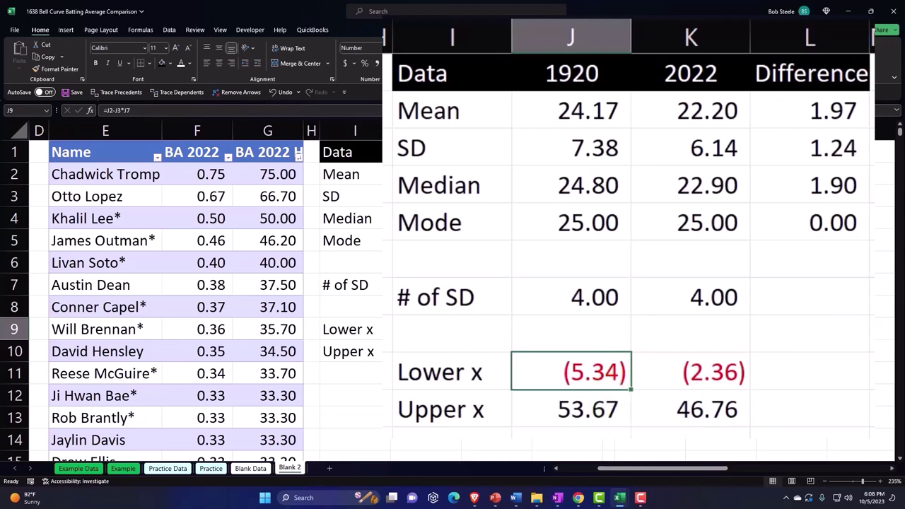
left_click(707, 174)
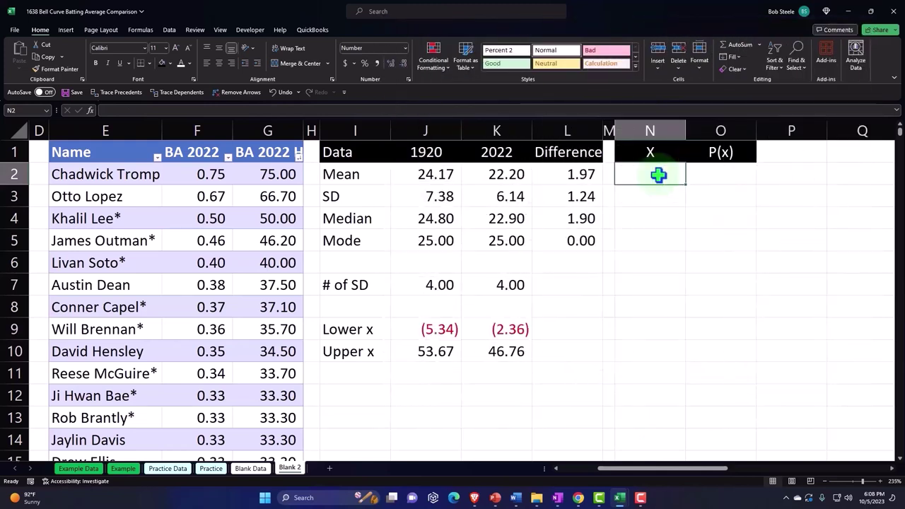
type("-")
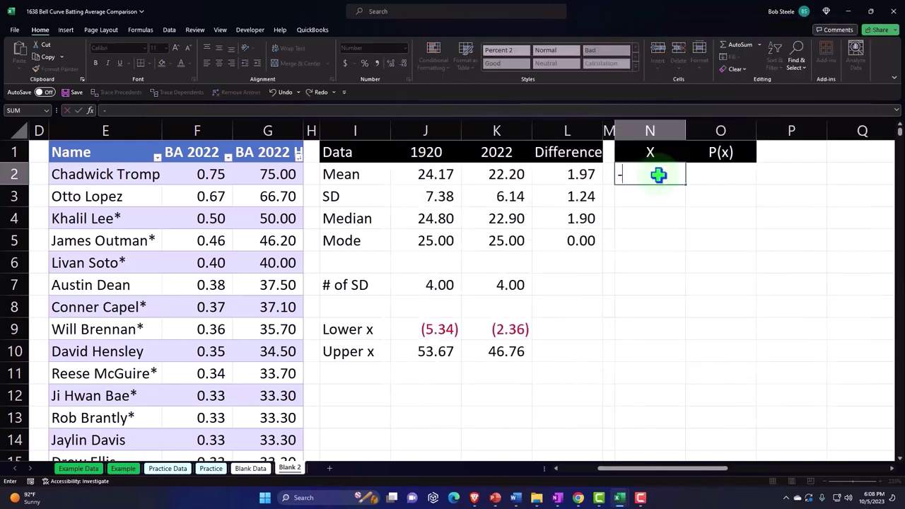
type("5")
key("Return")
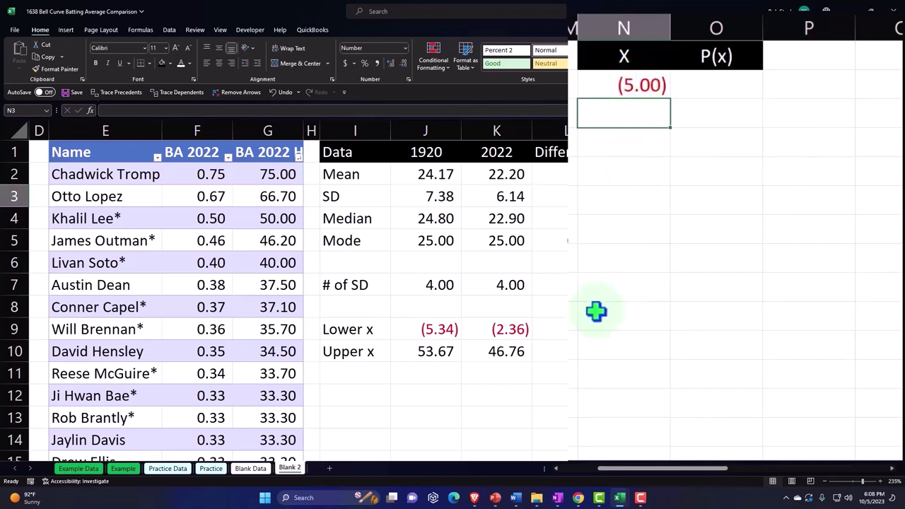
type("-4")
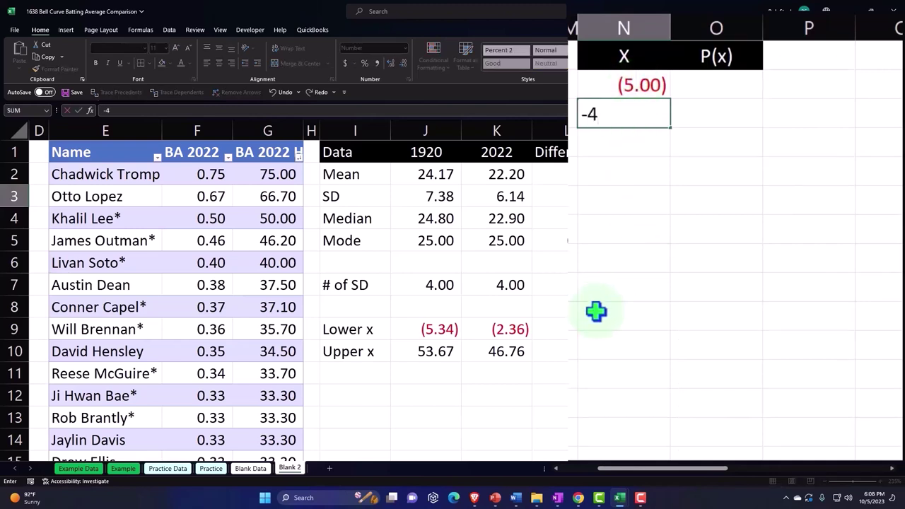
key("Return")
type("-3")
key("Return")
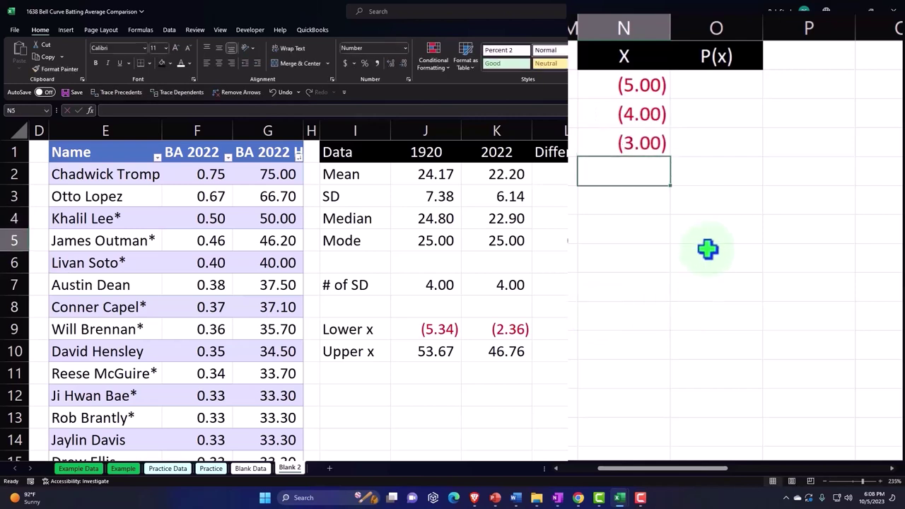
- Extend the X series from N2:N4 down column N to 54
left_click_drag(598, 74, 642, 142)
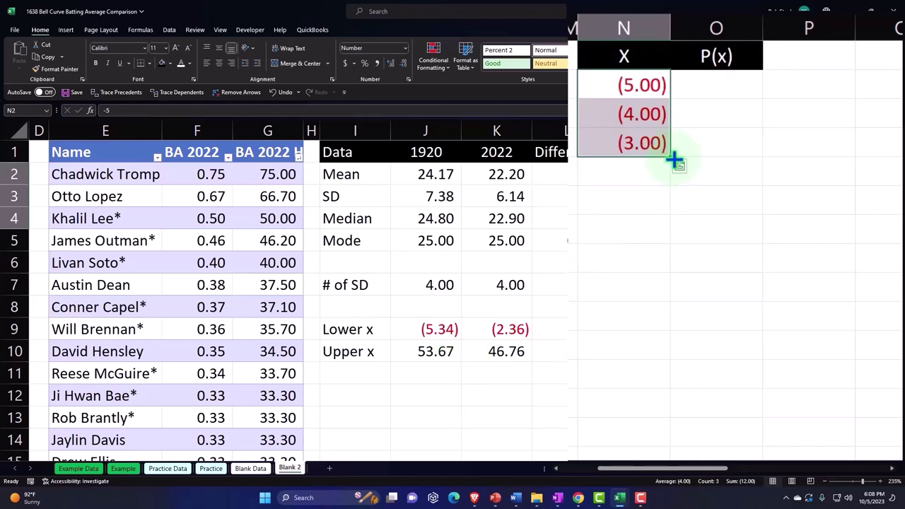
left_click_drag(672, 161, 632, 250)
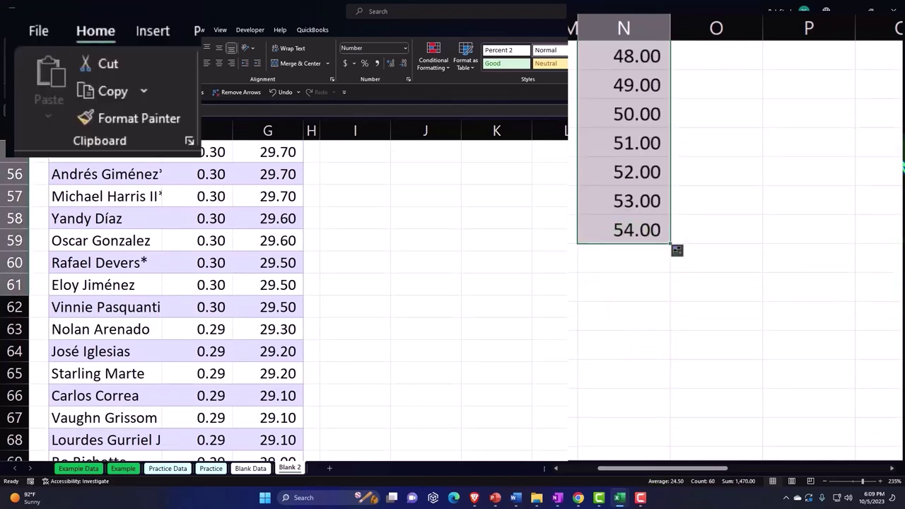
key("ctrl+BackSpace")
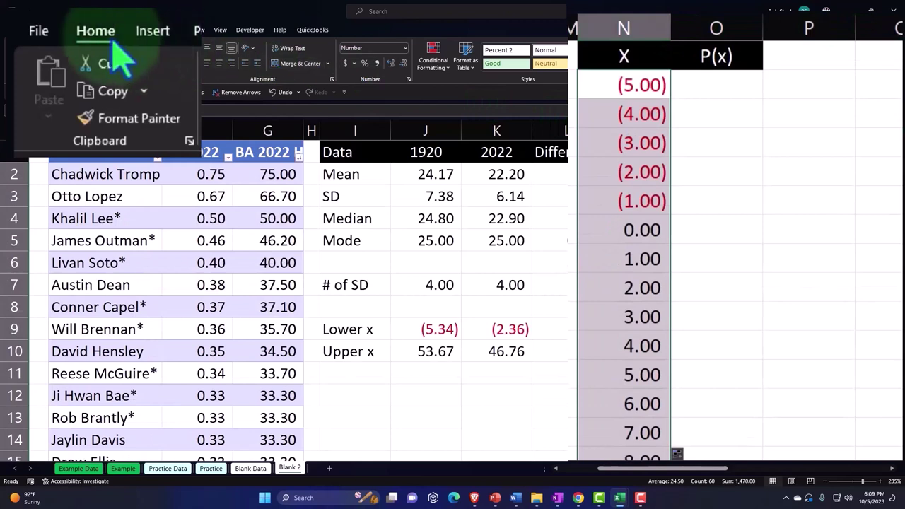
- Format the filled X values in column N to show no decimal places
left_click(386, 63)
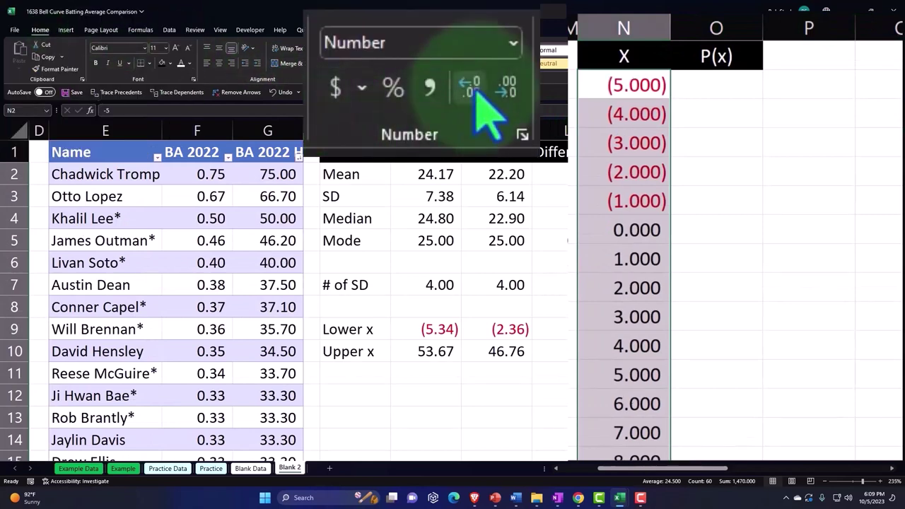
left_click(505, 86)
left_click(505, 86)
left_click(505, 86)
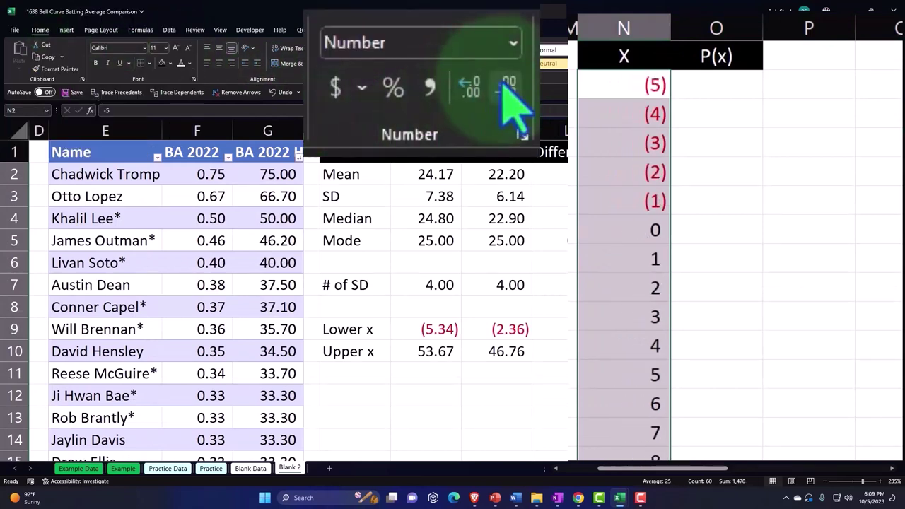
left_click(622, 115)
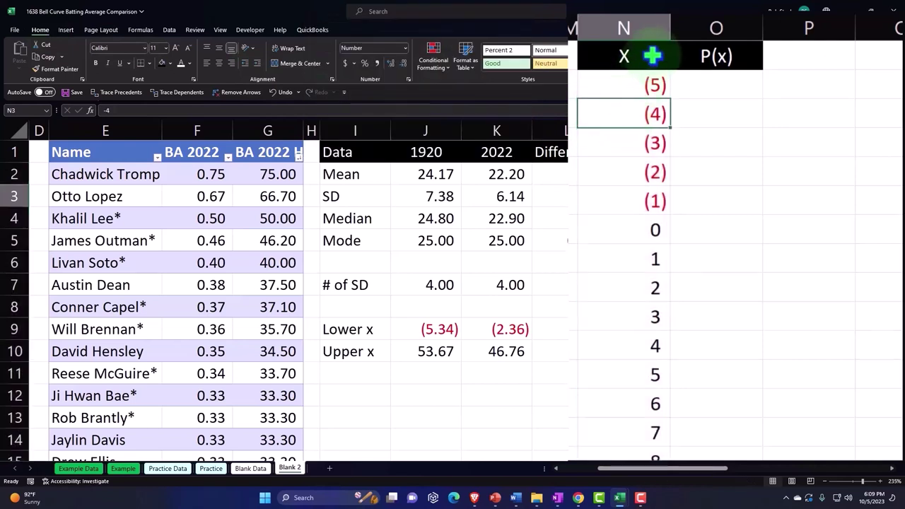
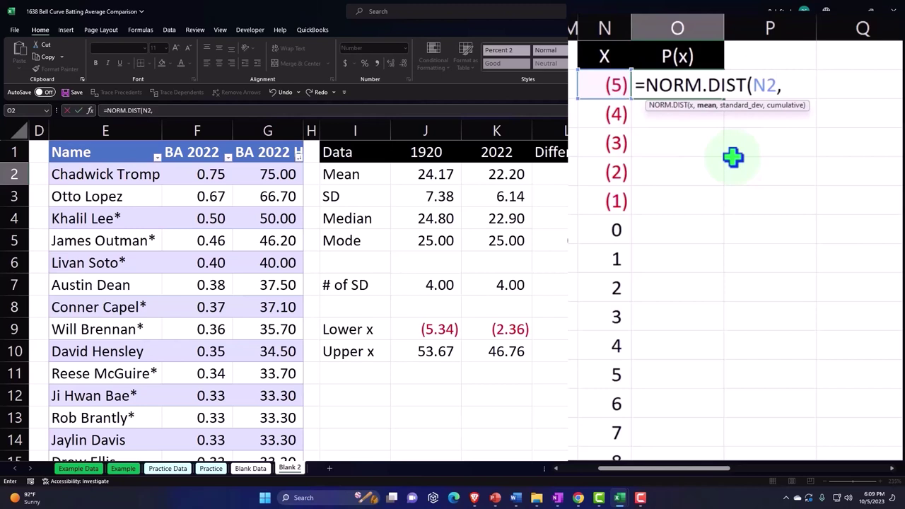
- Add the 1920 mean as the absolute reference $J$2 to the NORM.DIST formula in O2
key("Left")
key("Left")
key("Left")
key("Left")
key("Left")
key("Up")
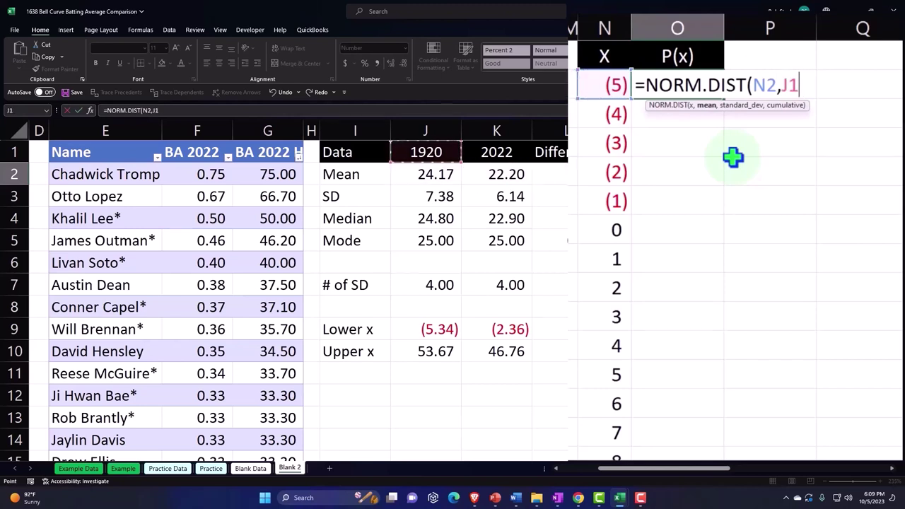
key("Down")
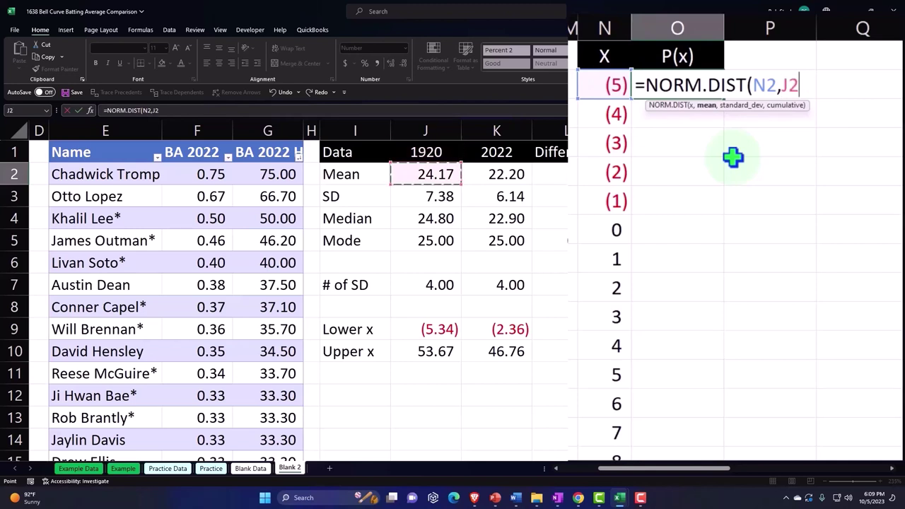
key("F4")
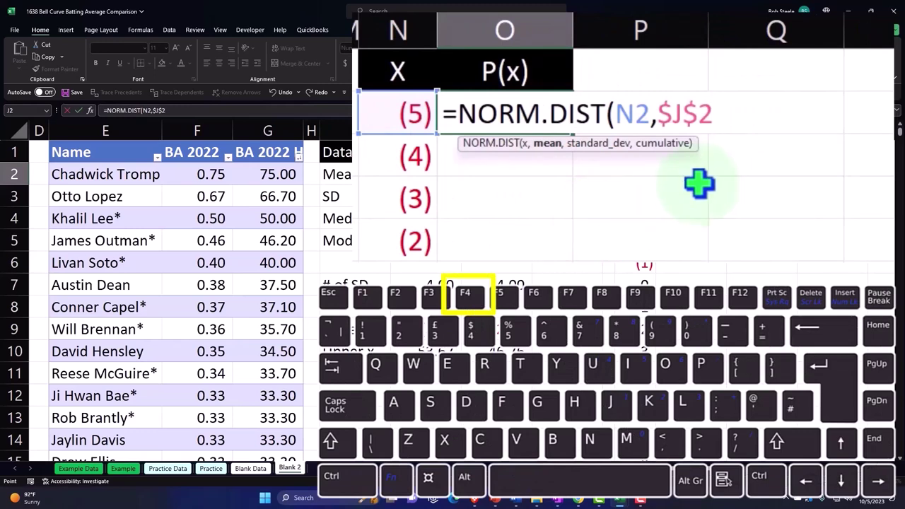
- Complete the O2 formula with the absolute 1920 SD and cumulative set to 0, =NORM.DIST(N2,$J$2,$J$3,0)
type(",")
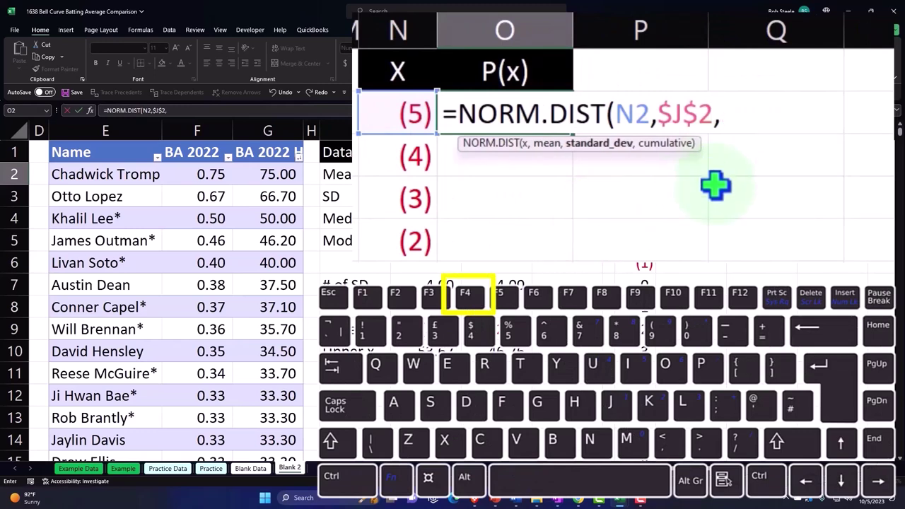
key("Left")
key("Left")
key("Left")
key("Left")
key("Left")
key("Down")
key("F4")
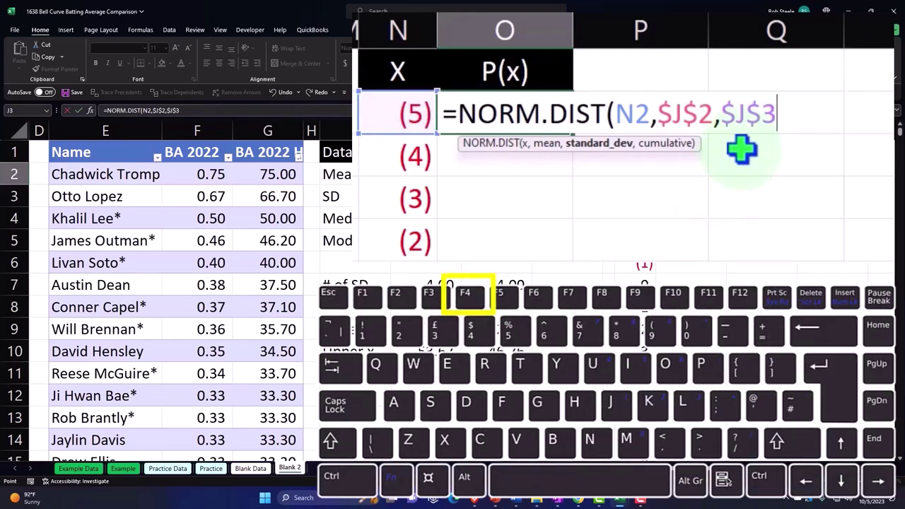
type(",")
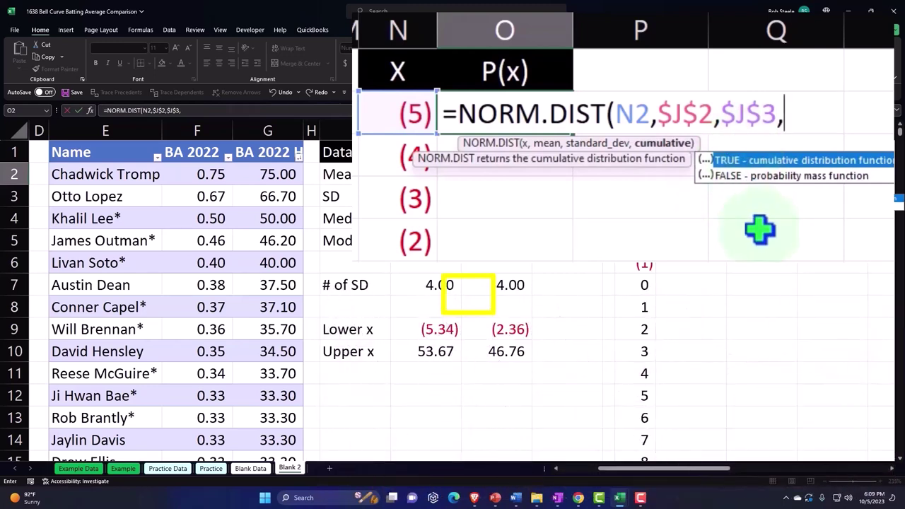
type("0")
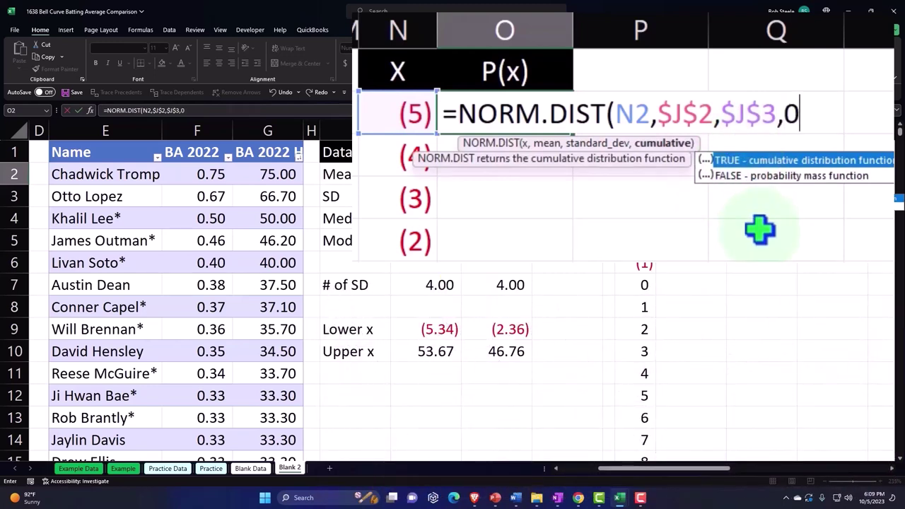
type(")")
key("Return")
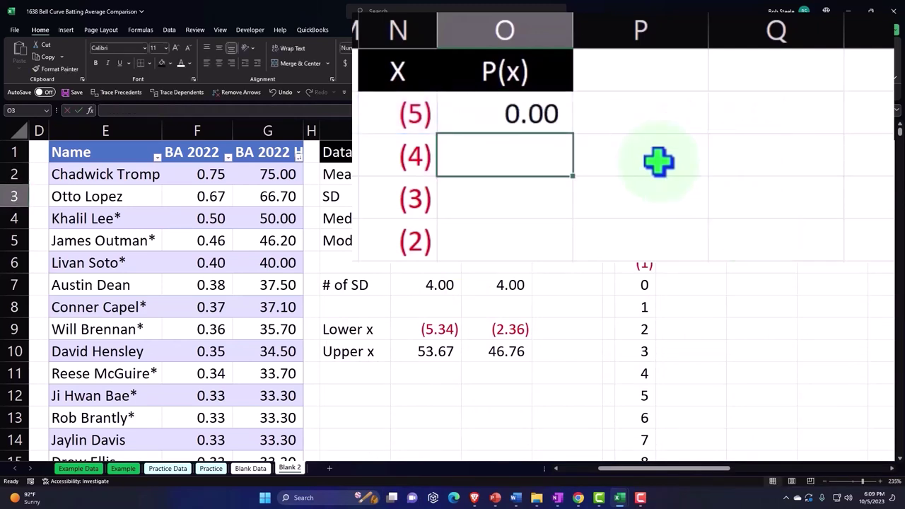
- Format the P(x) value in O2 as a percentage with two decimals and fill the formula down beside all X values
left_click(568, 116)
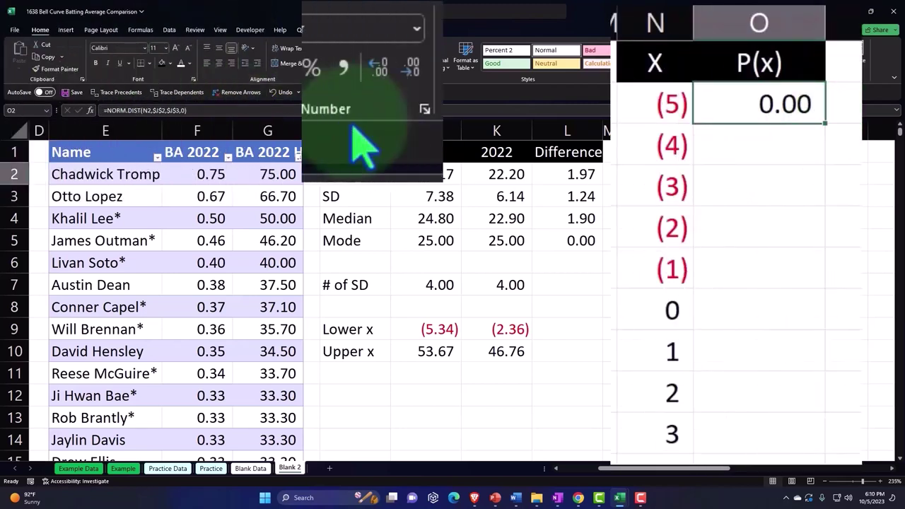
left_click(312, 67)
left_click(382, 68)
left_click(382, 69)
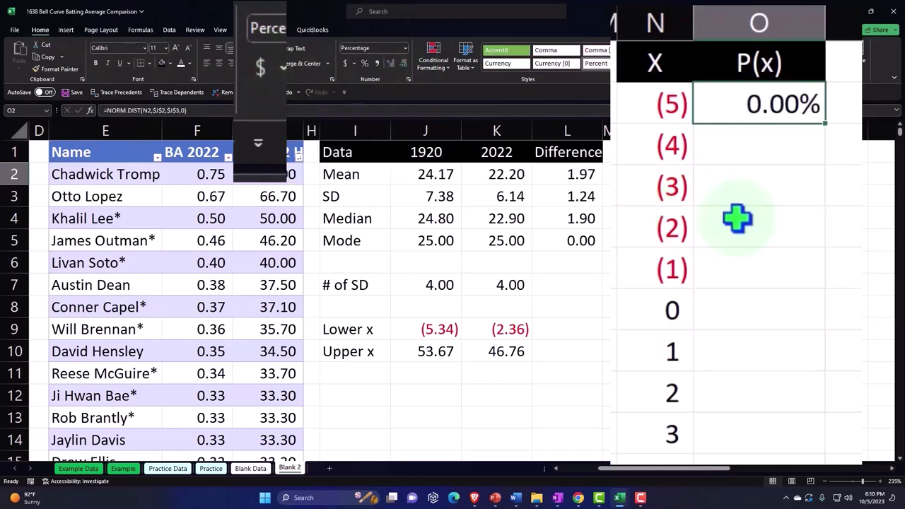
double_click(829, 127)
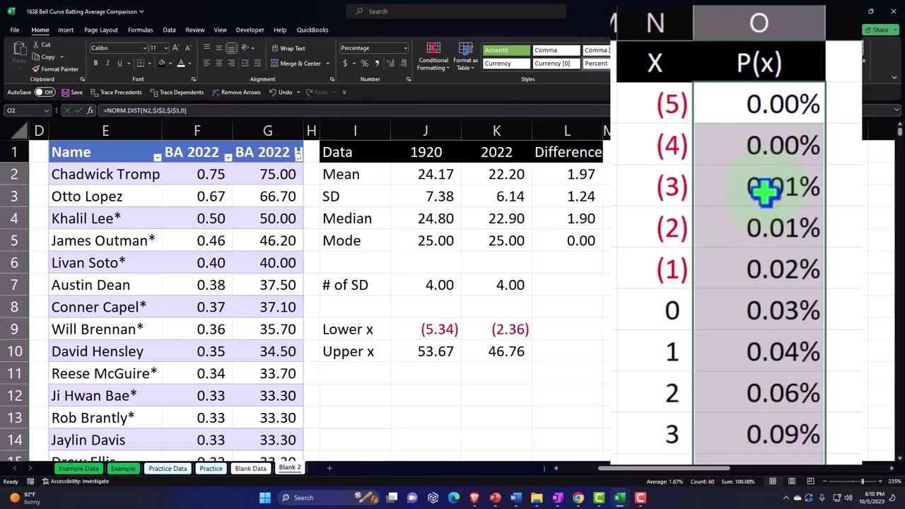
left_click(757, 223)
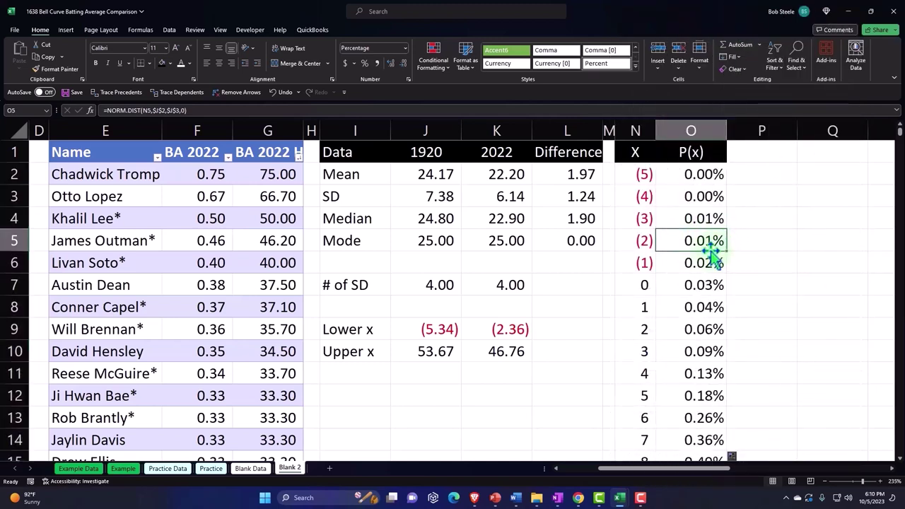